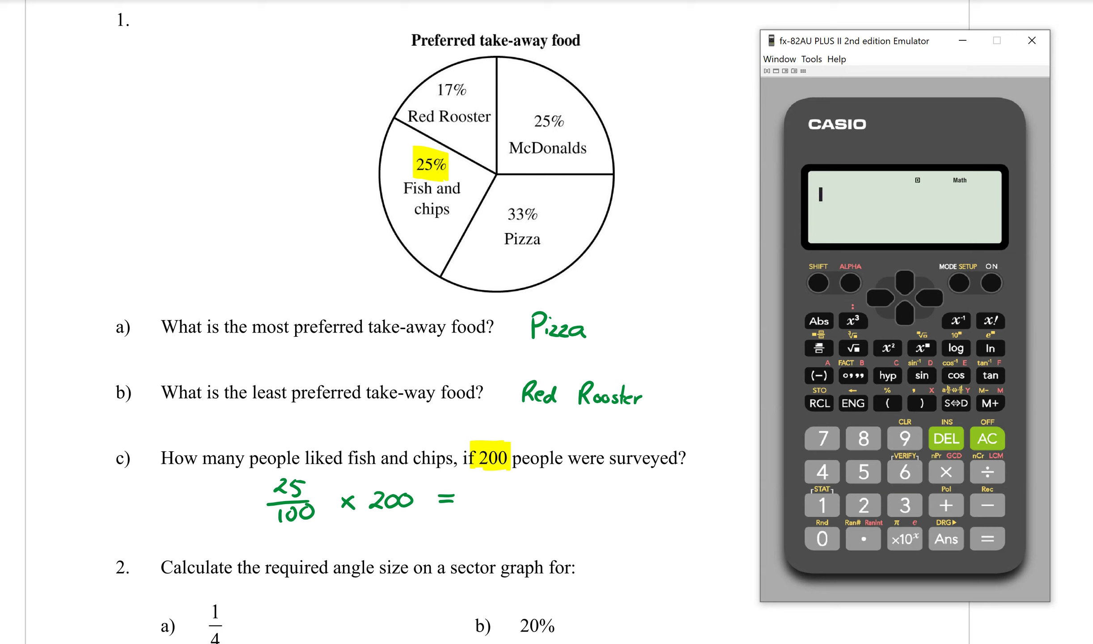
# Calculate 25/100 × 200 on the emulator to get 50 people for part c.
pyautogui.click(819, 348)
pyautogui.click(866, 502)
pyautogui.click(858, 472)
pyautogui.press('Down')
pyautogui.click(819, 501)
pyautogui.click(816, 533)
pyautogui.click(816, 533)
pyautogui.click(928, 301)
pyautogui.click(945, 473)
pyautogui.click(864, 506)
pyautogui.click(822, 539)
pyautogui.click(822, 539)
pyautogui.click(987, 537)
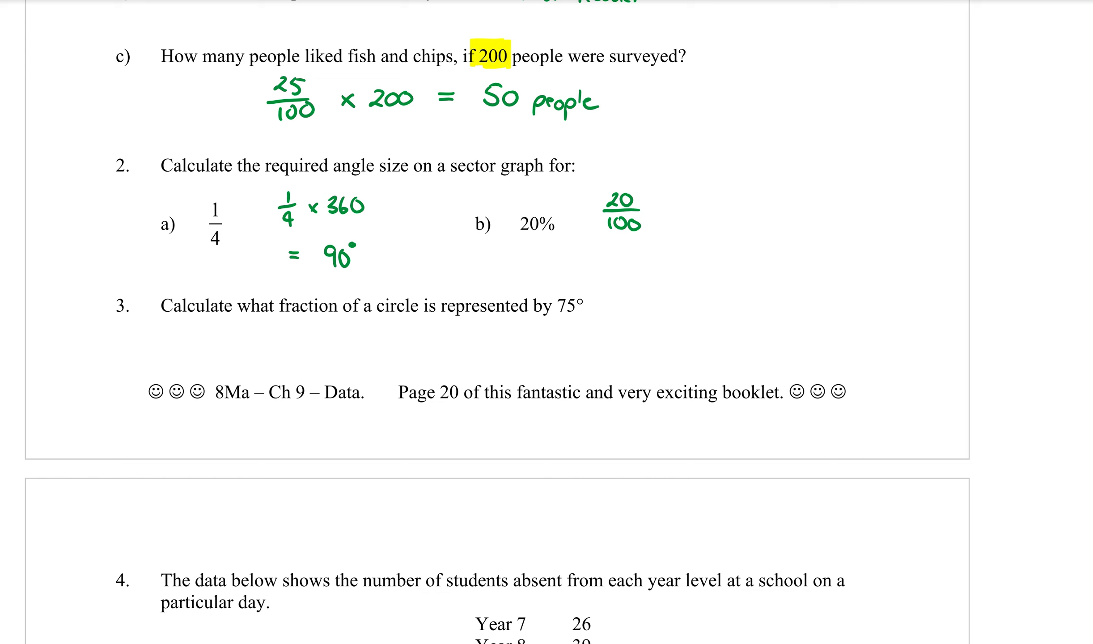
# Handwrite × 360 = 72° after 20/100 for part 2b in green pen.
pyautogui.moveTo(663, 205); pyautogui.dragTo(663, 215)
pyautogui.moveTo(679, 203); pyautogui.dragTo(680, 218)
pyautogui.moveTo(697, 202); pyautogui.dragTo(700, 213)
pyautogui.moveTo(710, 204); pyautogui.dragTo(712, 204)
pyautogui.moveTo(622, 254); pyautogui.dragTo(633, 261)
pyautogui.moveTo(656, 253)
pyautogui.mouseDown()
pyautogui.moveTo(658, 272)
pyautogui.moveTo(677, 273)
pyautogui.moveTo(685, 245)
pyautogui.mouseUp()
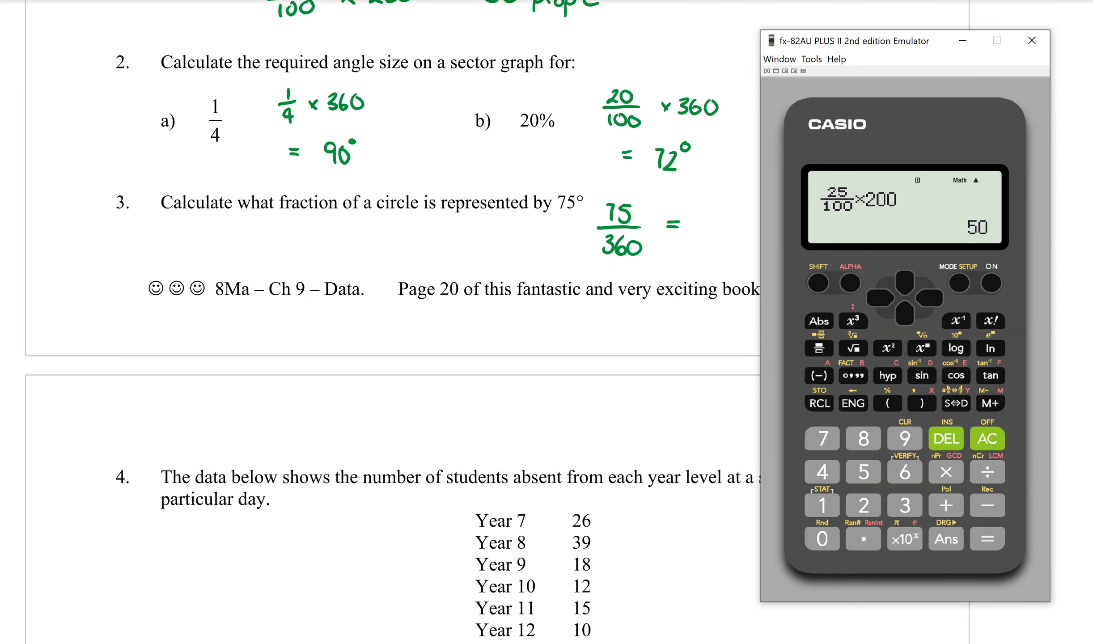
# Clear the calculator and evaluate 75/360, which simplifies to 5/24.
pyautogui.click(987, 438)
pyautogui.click(819, 348)
pyautogui.click(822, 438)
pyautogui.click(864, 472)
pyautogui.click(899, 320)
pyautogui.click(921, 493)
pyautogui.click(905, 472)
pyautogui.click(823, 540)
pyautogui.click(987, 539)
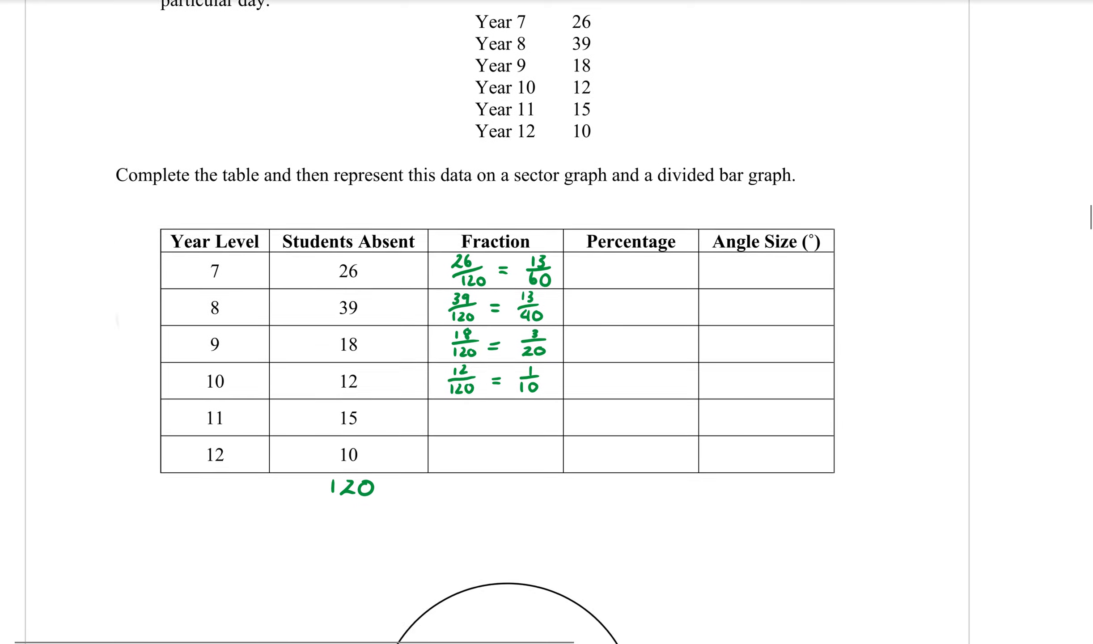
pyautogui.scroll(-6, 546, 336)
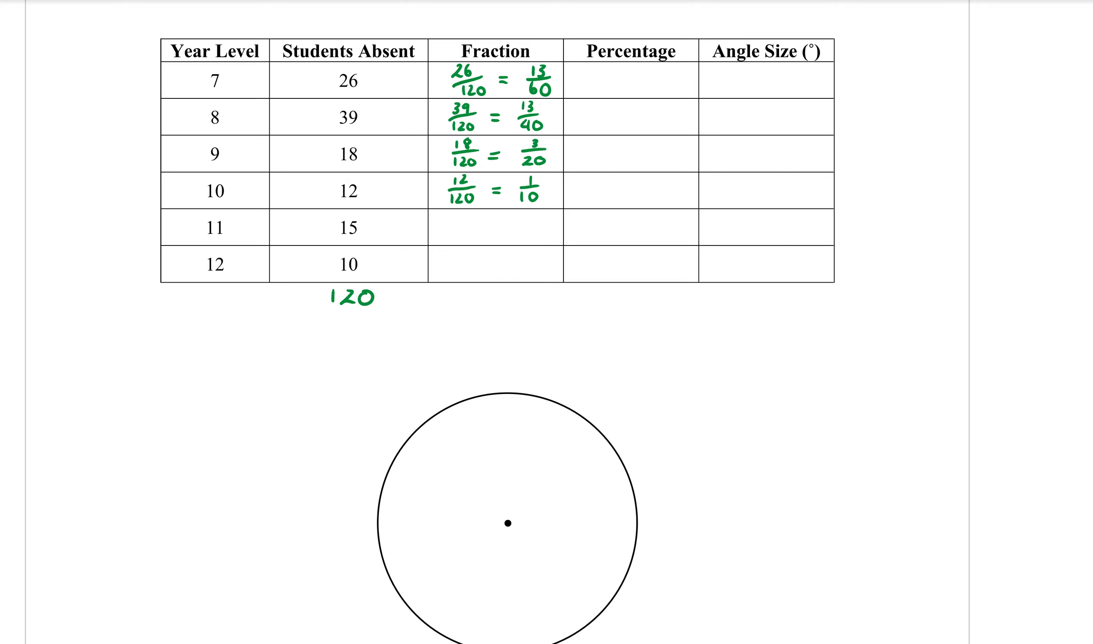
# Write 15/120 = 1/8 for Year 11 and 10/120 = 1/12 for Year 12.
pyautogui.moveTo(452, 216); pyautogui.dragTo(453, 223)
pyautogui.moveTo(464, 216); pyautogui.dragTo(471, 224)
pyautogui.moveTo(452, 230)
pyautogui.mouseDown()
pyautogui.moveTo(463, 239)
pyautogui.moveTo(526, 217)
pyautogui.mouseUp()
pyautogui.moveTo(518, 221); pyautogui.dragTo(532, 223)
pyautogui.moveTo(454, 250); pyautogui.dragTo(454, 259)
pyautogui.moveTo(464, 249)
pyautogui.mouseDown()
pyautogui.moveTo(477, 256)
pyautogui.moveTo(454, 277)
pyautogui.mouseUp()
pyautogui.moveTo(459, 267); pyautogui.dragTo(468, 275)
pyautogui.moveTo(473, 265); pyautogui.dragTo(542, 257)
pyautogui.moveTo(525, 265)
pyautogui.mouseDown()
pyautogui.moveTo(526, 277)
pyautogui.moveTo(543, 275)
pyautogui.mouseUp()
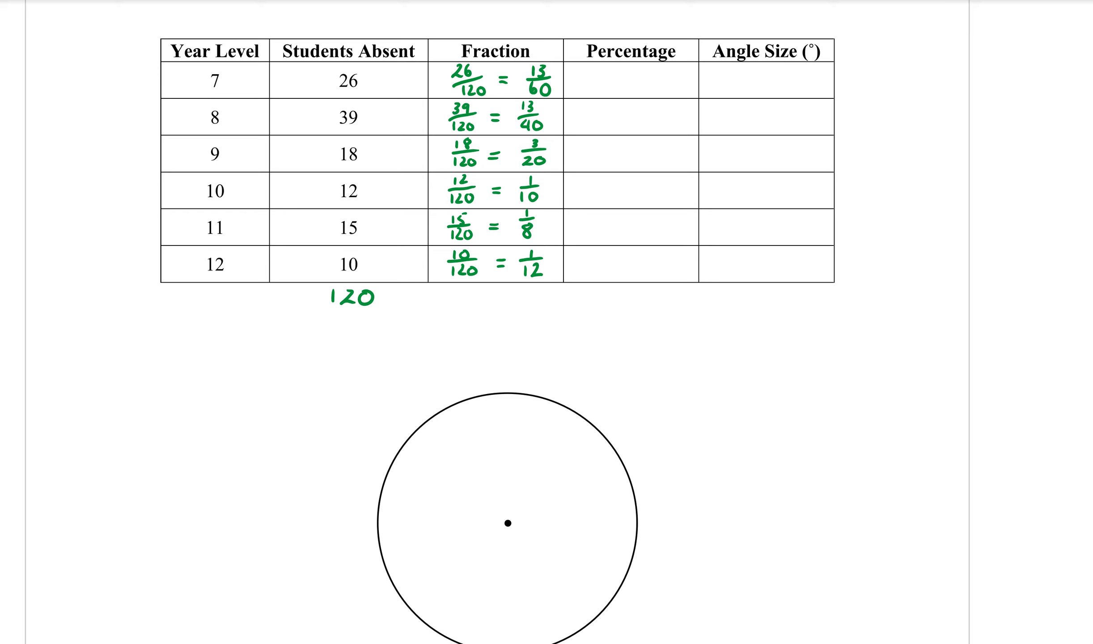
# Compute 13/60 × 100 and convert it to the decimal 21.66666667 for Year 7's percentage.
pyautogui.scroll(2, 1091, 219)
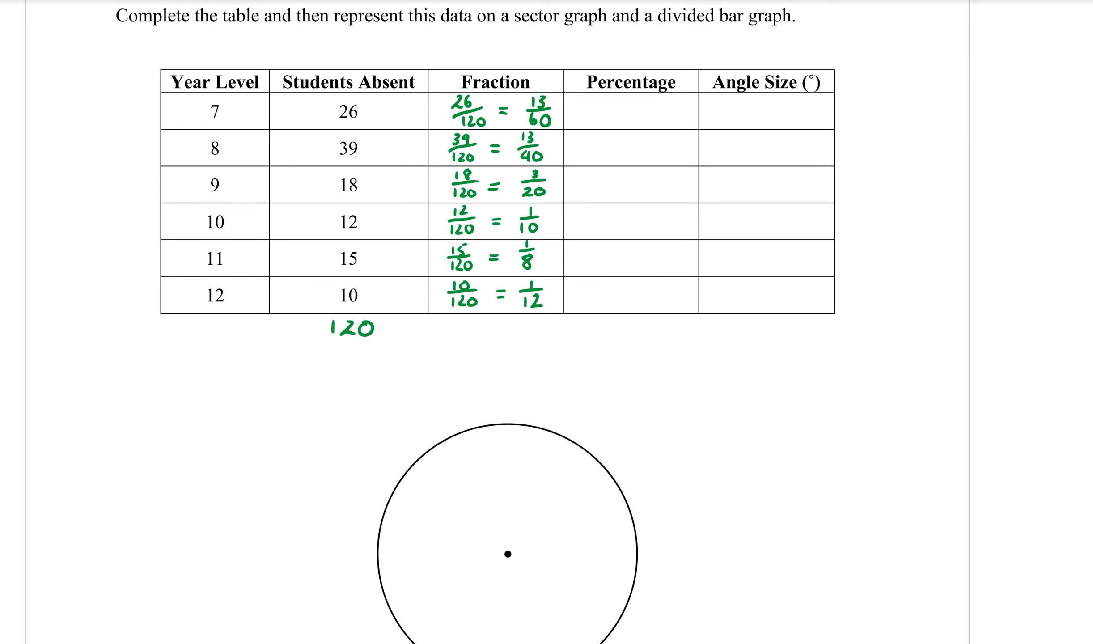
pyautogui.scroll(2, 547, 322)
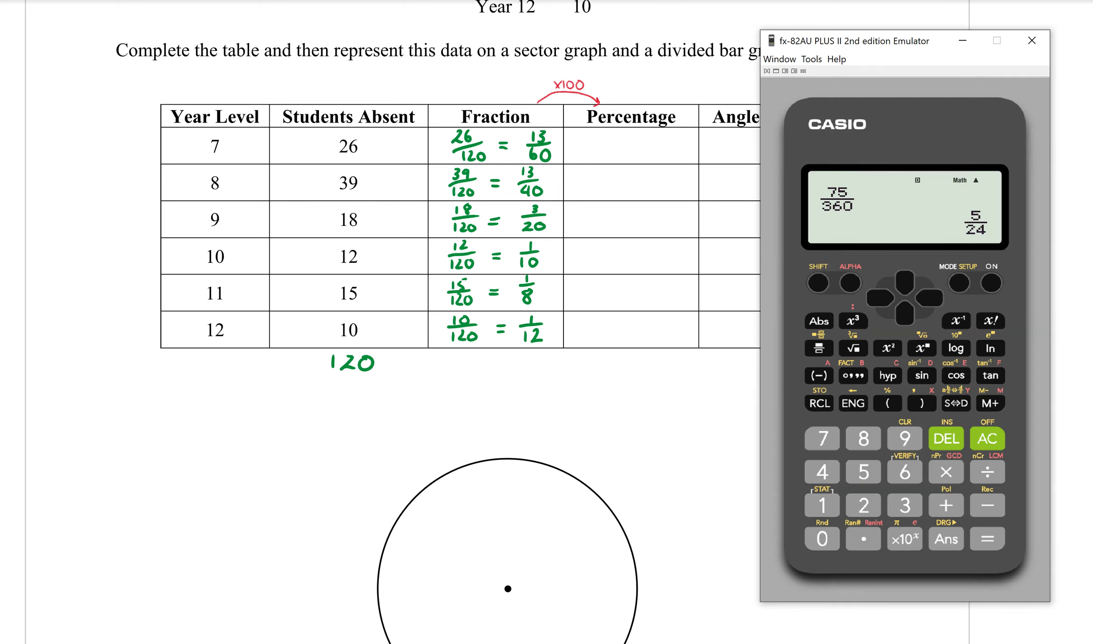
pyautogui.press('/')
pyautogui.write('13')
pyautogui.press('Down')
pyautogui.write('60')
pyautogui.press('Right')
pyautogui.click(946, 472)
pyautogui.click(822, 506)
pyautogui.click(819, 532)
pyautogui.click(819, 532)
pyautogui.click(987, 542)
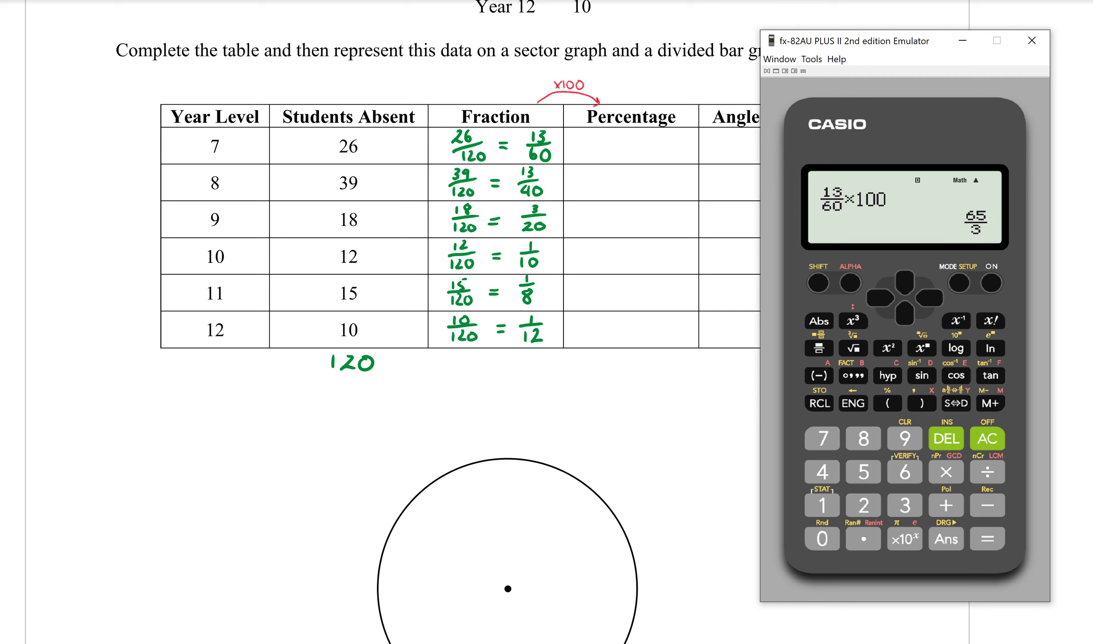
pyautogui.click(956, 403)
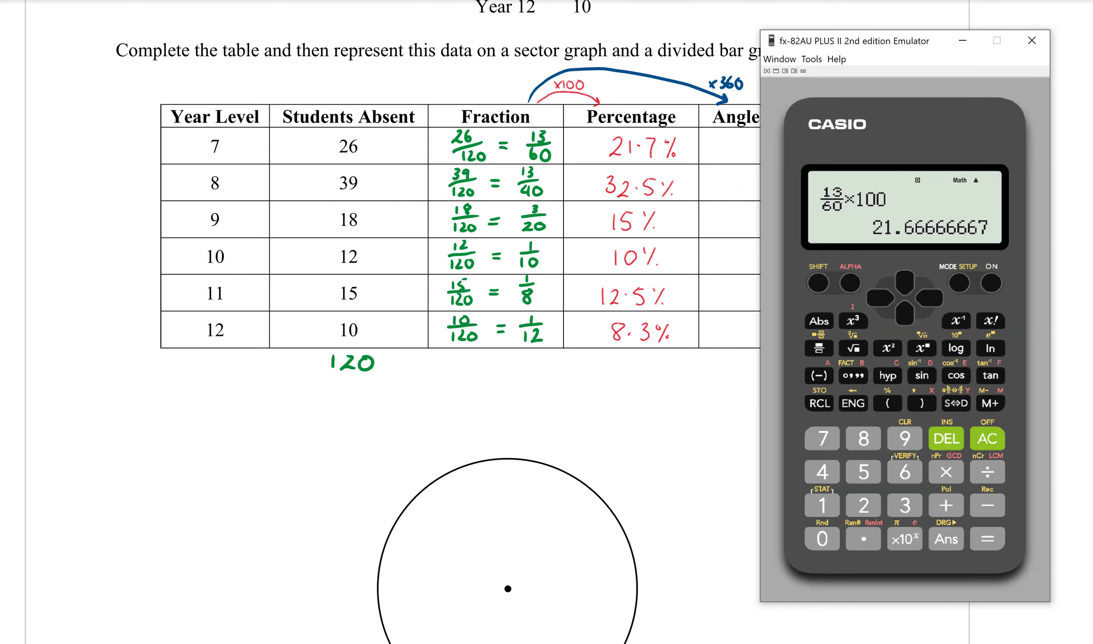
# Clear the calculator and evaluate 13/60 × 360, giving Year 7's 78° angle.
pyautogui.click(990, 441)
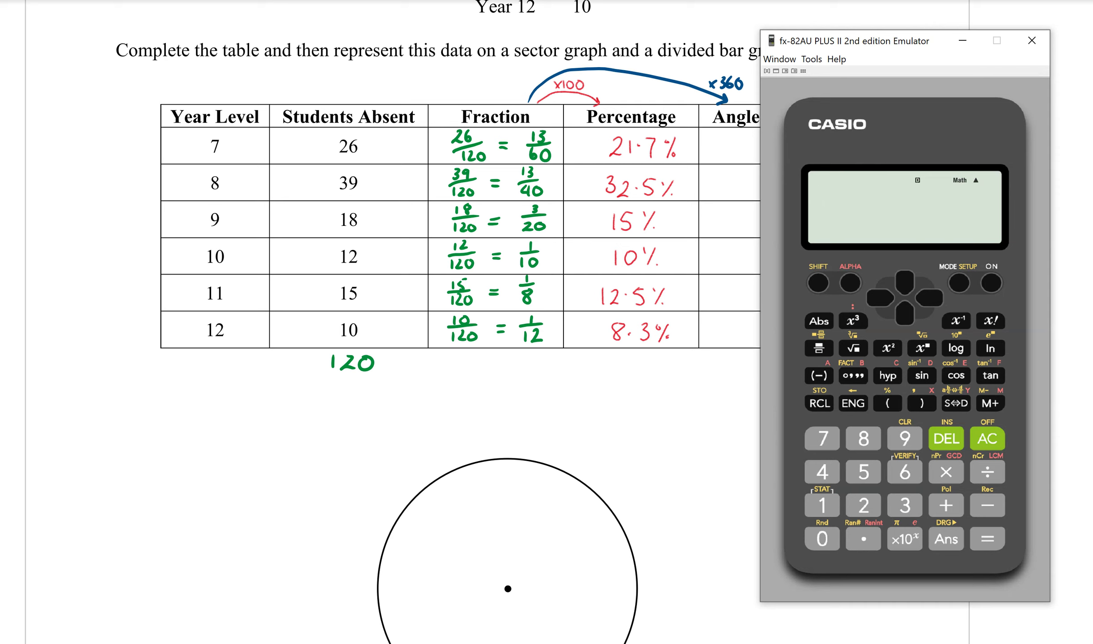
pyautogui.click(819, 348)
pyautogui.write('13/60')
pyautogui.press('Right')
pyautogui.write('*360')
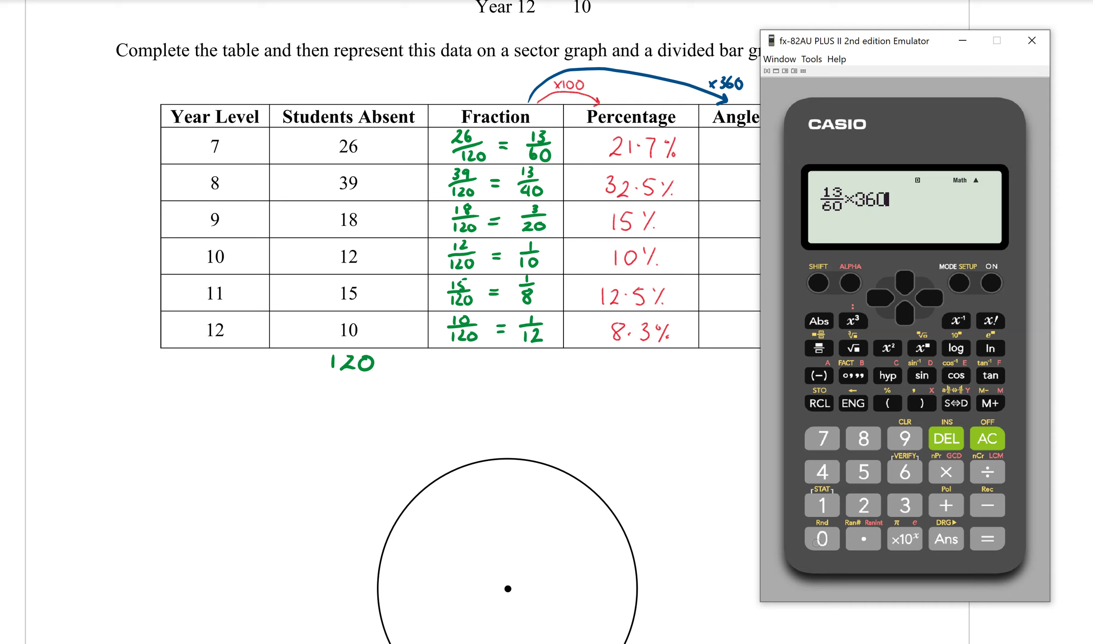
pyautogui.click(988, 540)
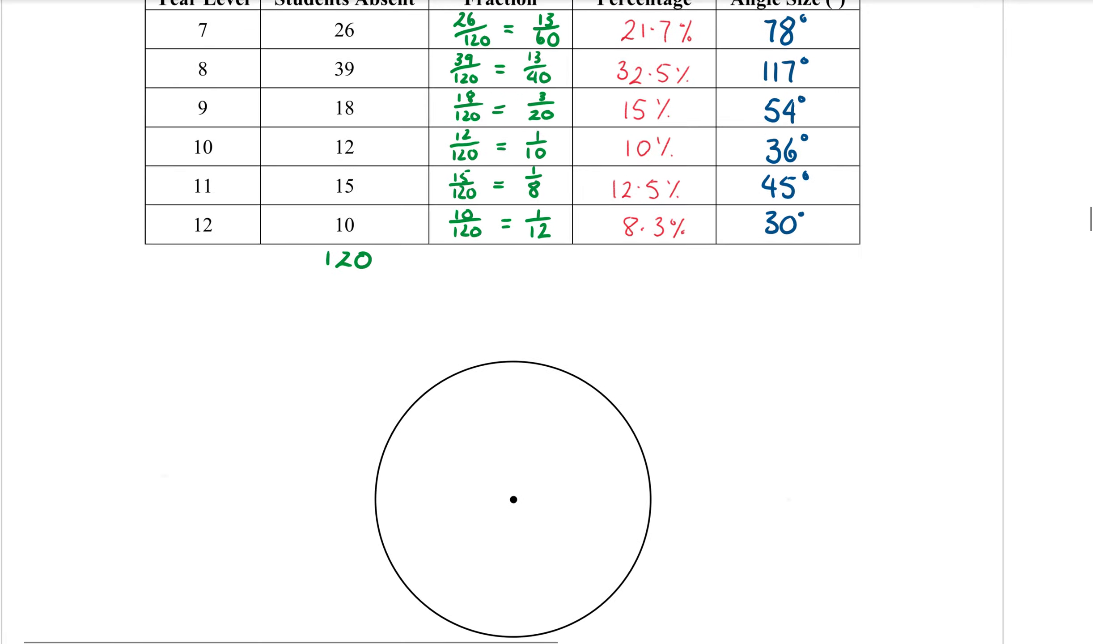
pyautogui.scroll(1, 514, 322)
# Rule the starting radius from the circle's centre to its right edge with the ruler.
pyautogui.hotkey('ctrl', 'r')
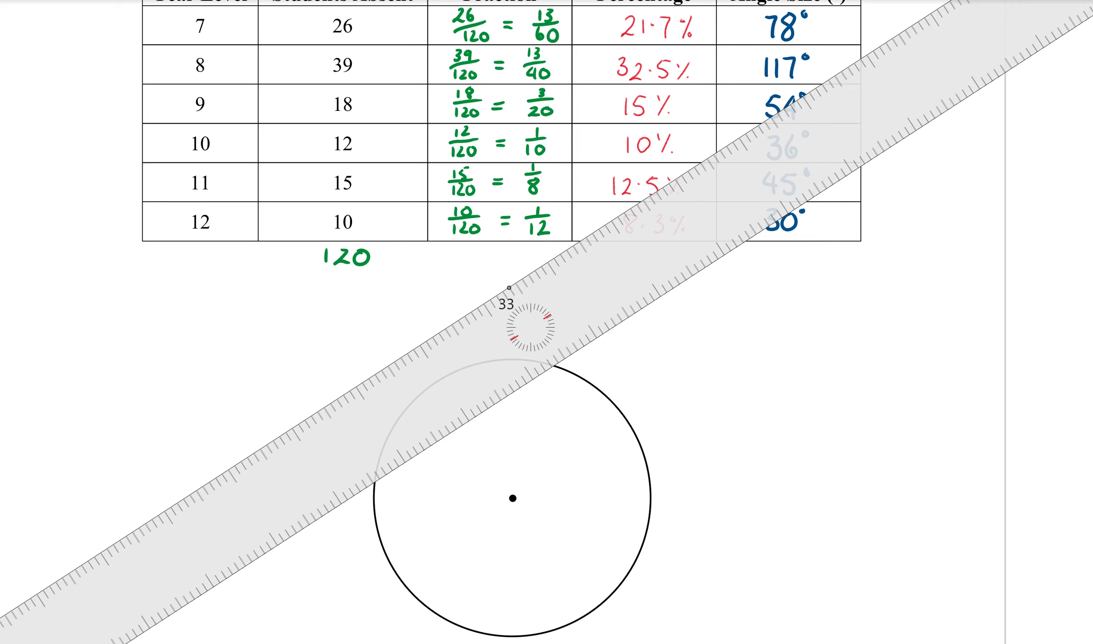
pyautogui.moveTo(509, 288); pyautogui.dragTo(584, 505)
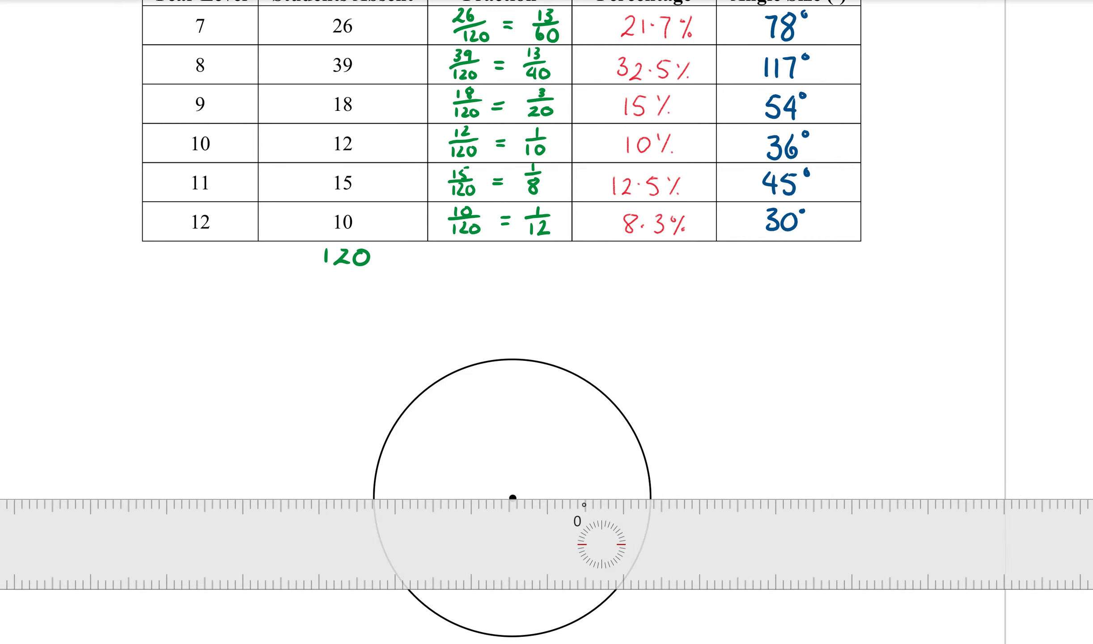
pyautogui.moveTo(513, 497); pyautogui.dragTo(648, 497)
pyautogui.hotkey('ctrl', 'r')
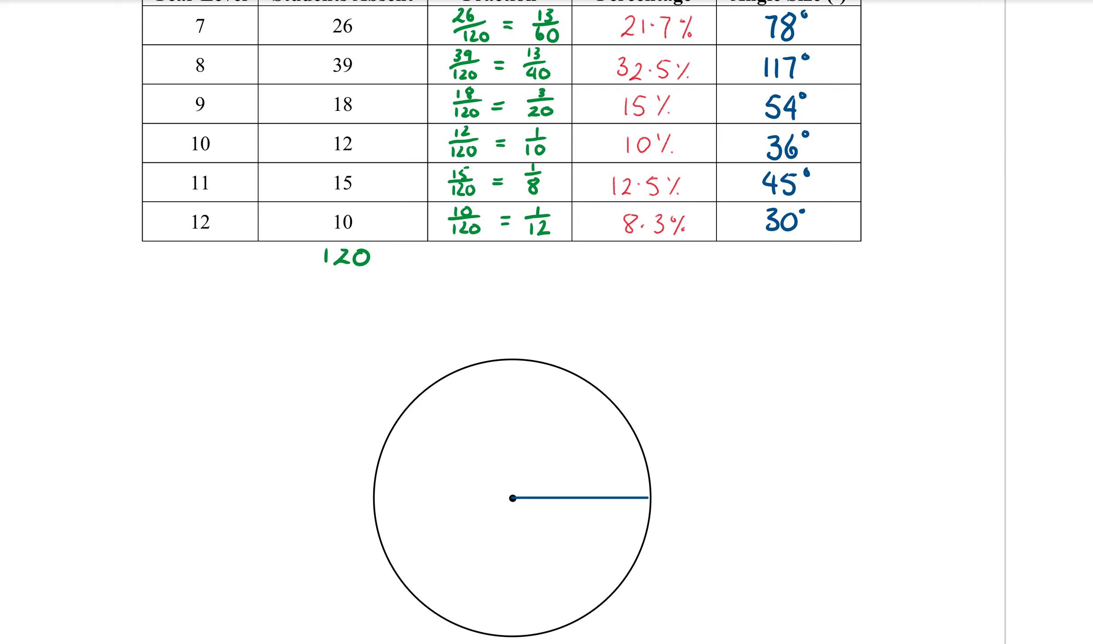
pyautogui.hotkey('ctrl', 'r')
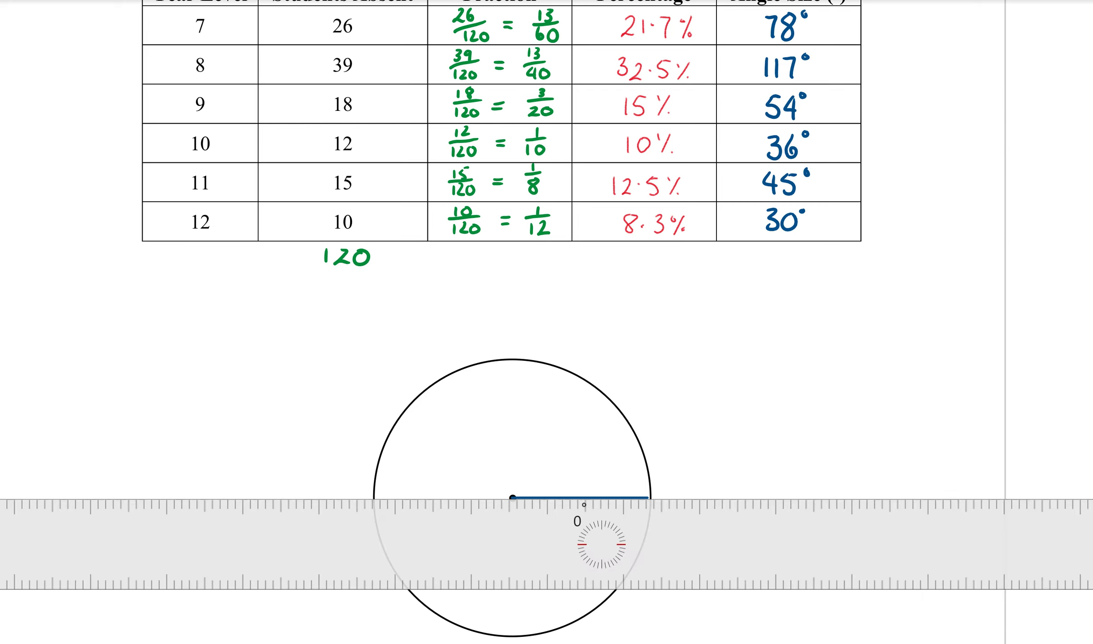
# Draw the second radius 78° from the first to close the Year 7 sector.
pyautogui.scroll(20, 513, 498)
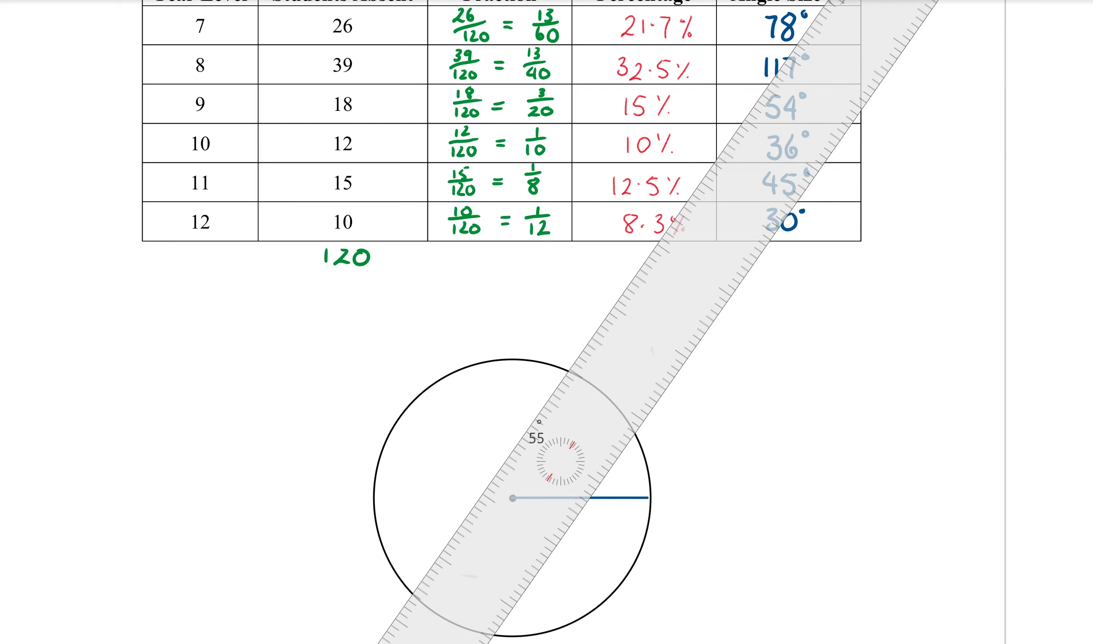
pyautogui.scroll(10, 513, 499)
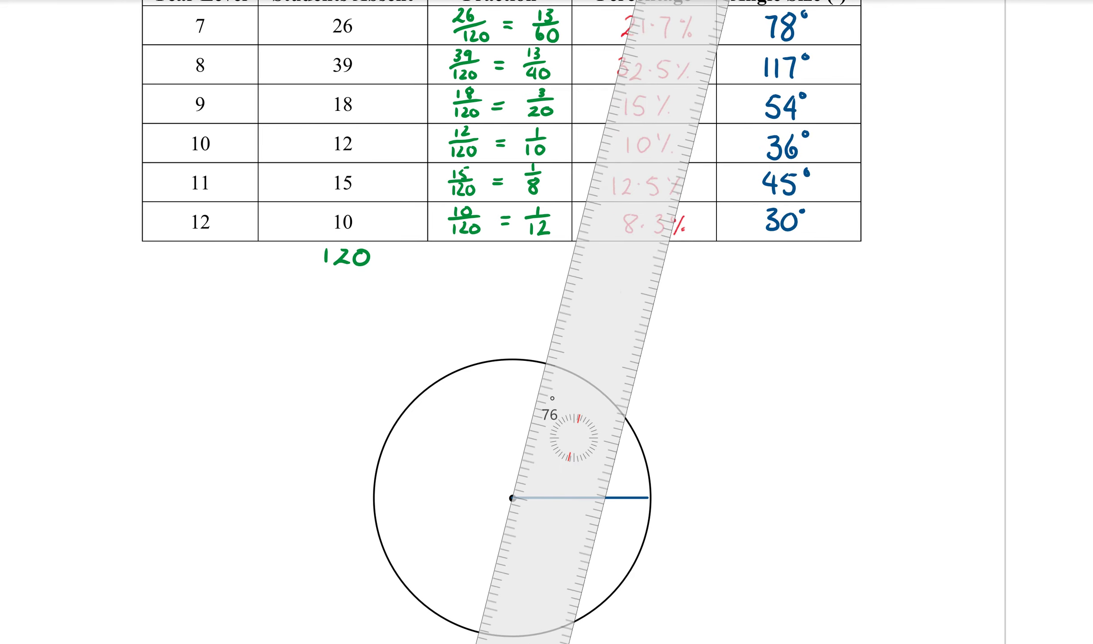
pyautogui.scroll(1, 513, 498)
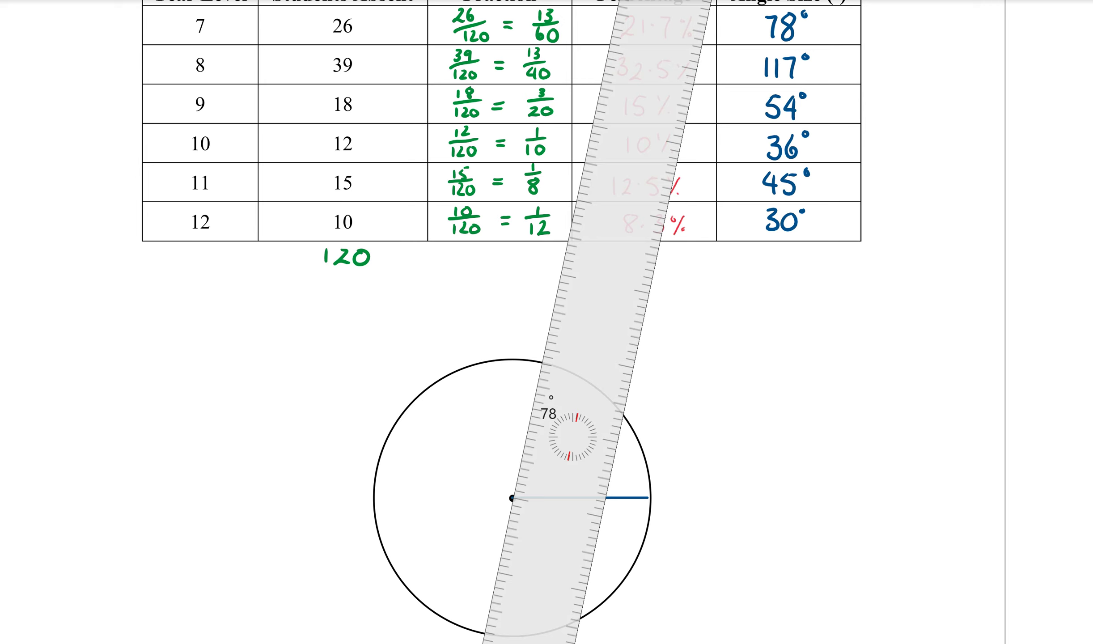
pyautogui.moveTo(550, 316); pyautogui.dragTo(550, 322)
pyautogui.moveTo(542, 363); pyautogui.dragTo(512, 497)
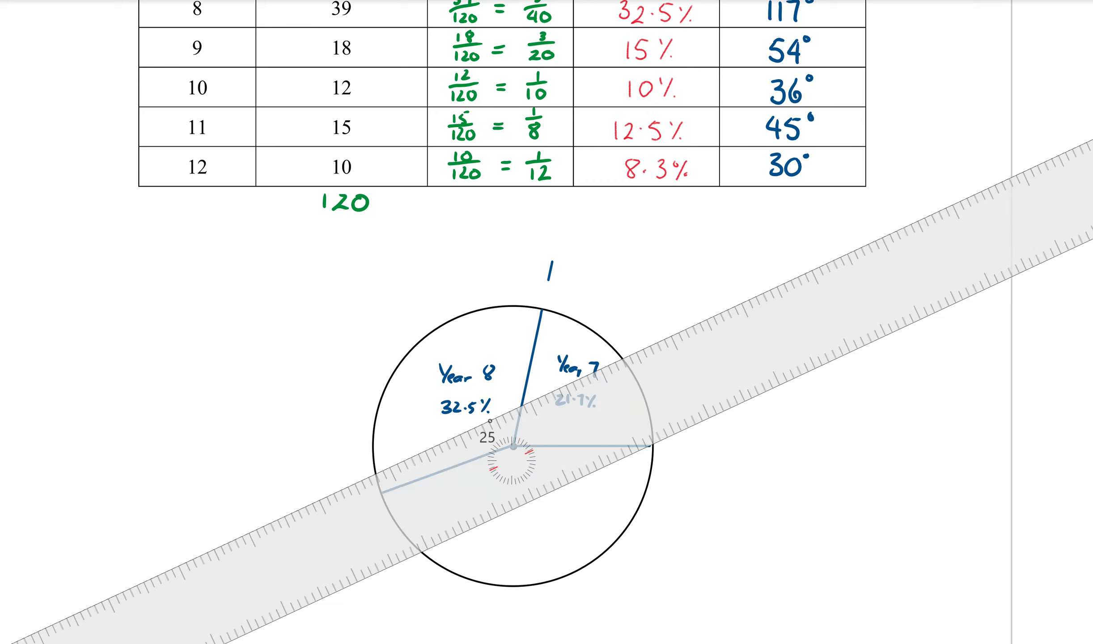
# Draw the fourth radius along the ruler to close off the Year 9 sector.
pyautogui.scroll(10, 557, 454)
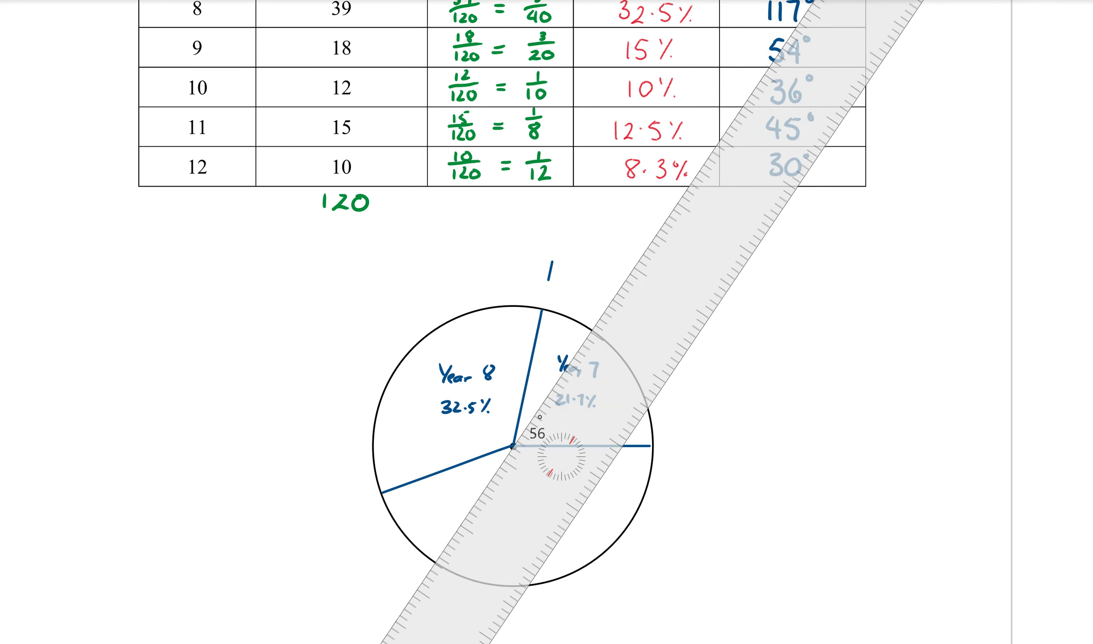
pyautogui.scroll(1, 559, 455)
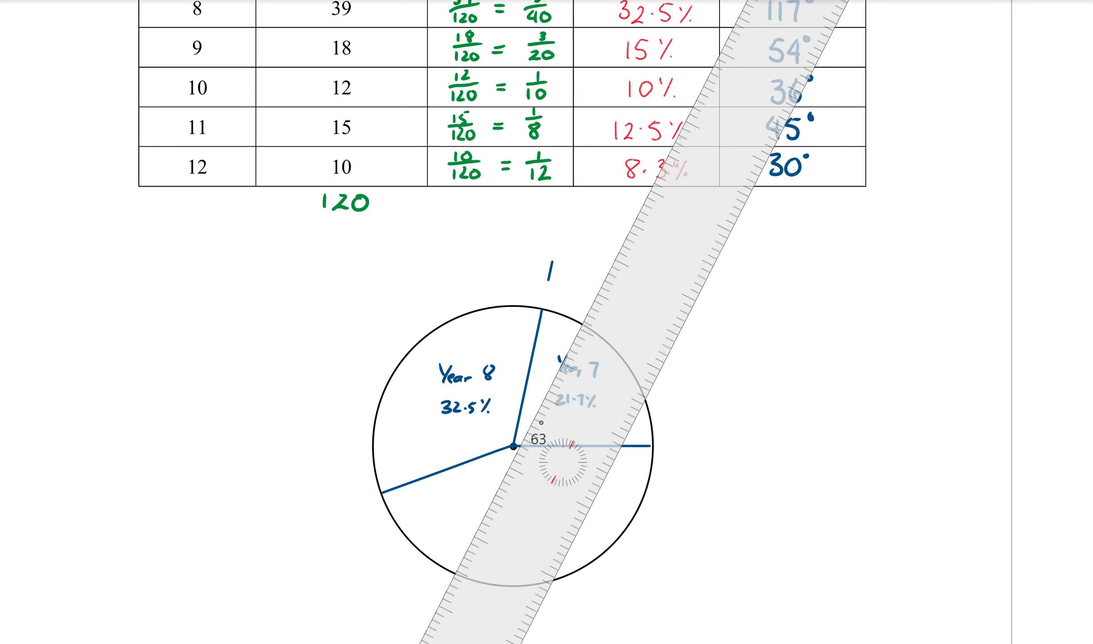
pyautogui.scroll(1, 558, 462)
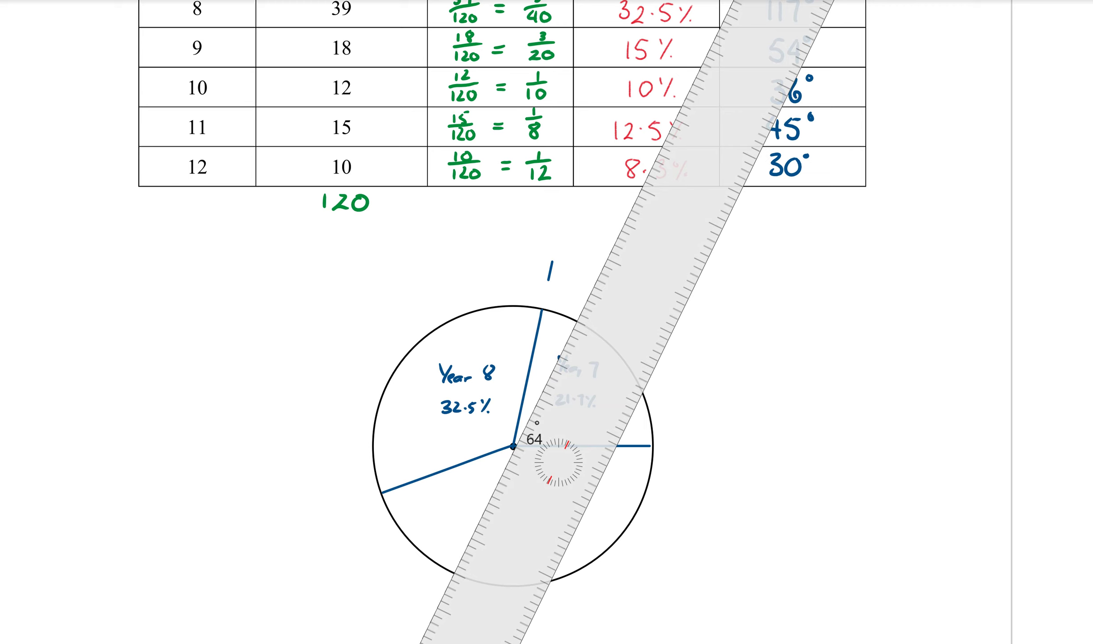
pyautogui.hscroll(3, 558, 462)
pyautogui.hscroll(-3, 558, 461)
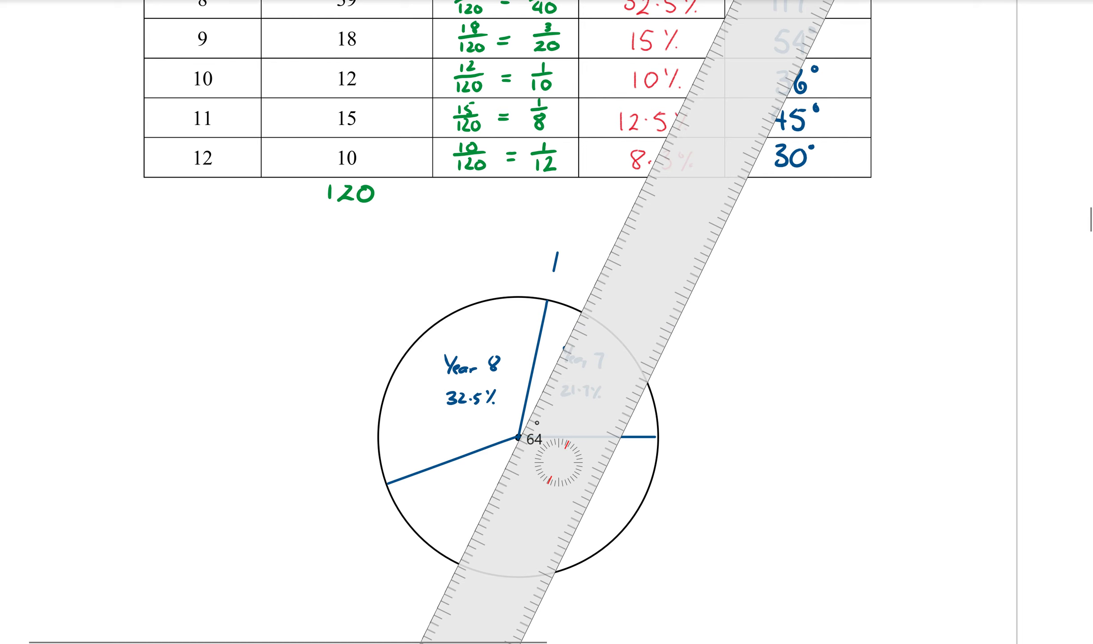
pyautogui.moveTo(518, 438); pyautogui.dragTo(458, 560)
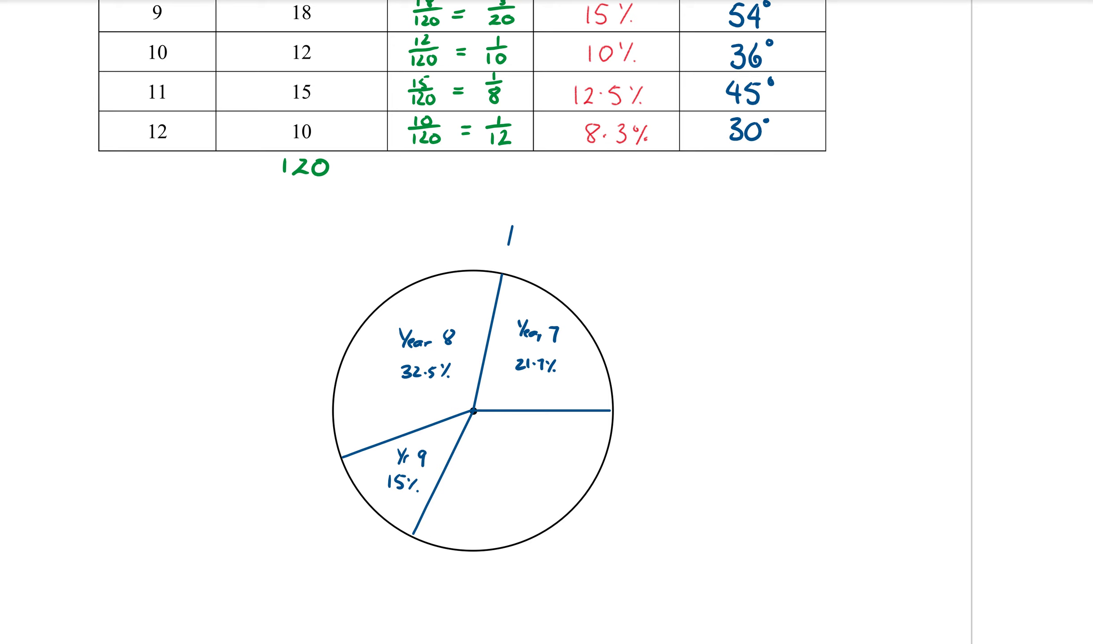
# Rule two more sector lines from the pie centre, turning the ruler to 41° for the second.
pyautogui.scroll(-3, 492, 322)
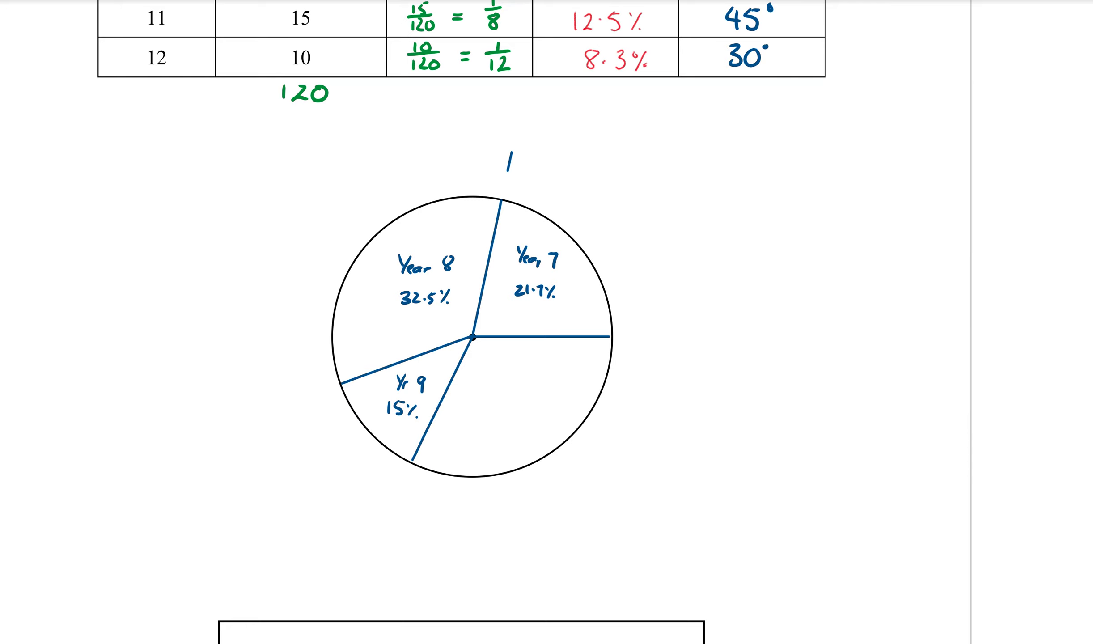
pyautogui.moveTo(557, 459); pyautogui.dragTo(537, 352)
pyautogui.scroll(-9, 537, 352)
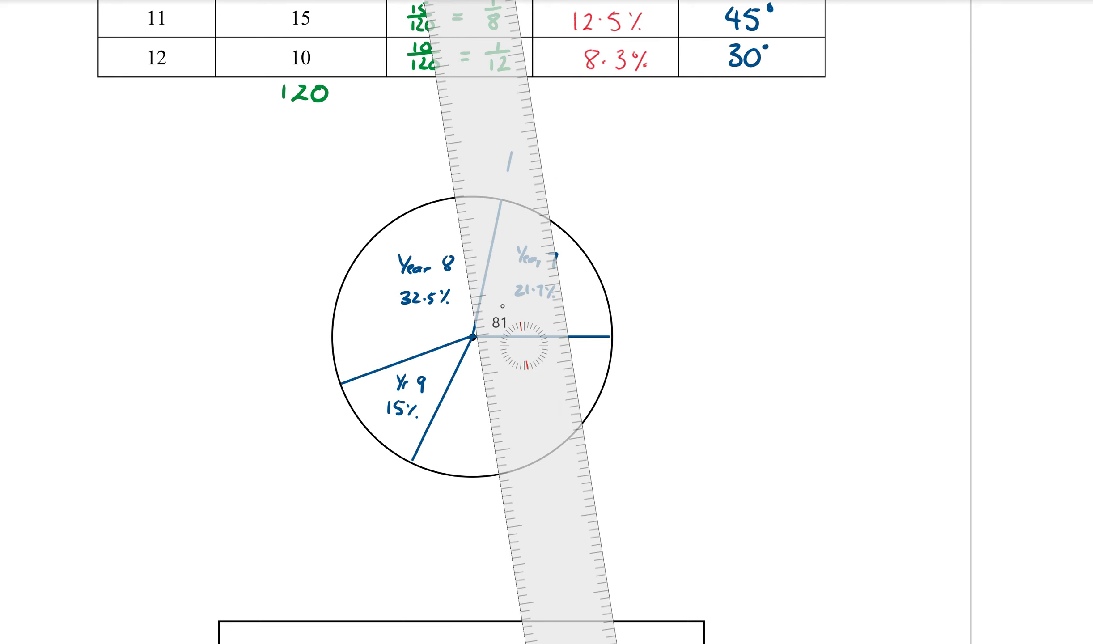
pyautogui.scroll(-1, 523, 345)
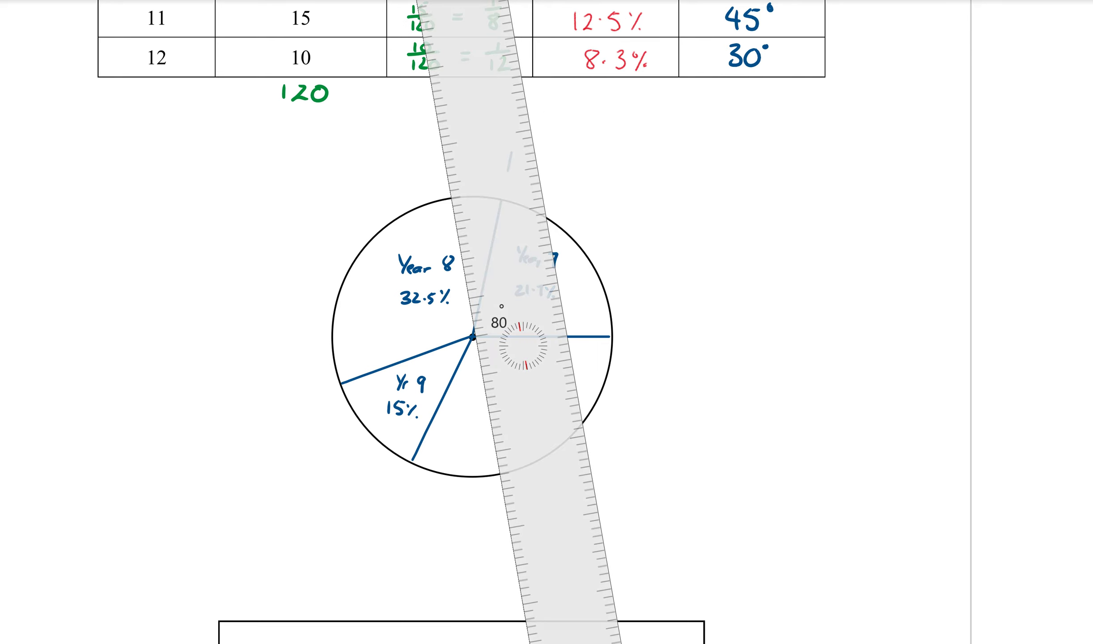
pyautogui.moveTo(474, 339); pyautogui.dragTo(499, 474)
pyautogui.moveTo(523, 346); pyautogui.dragTo(493, 419)
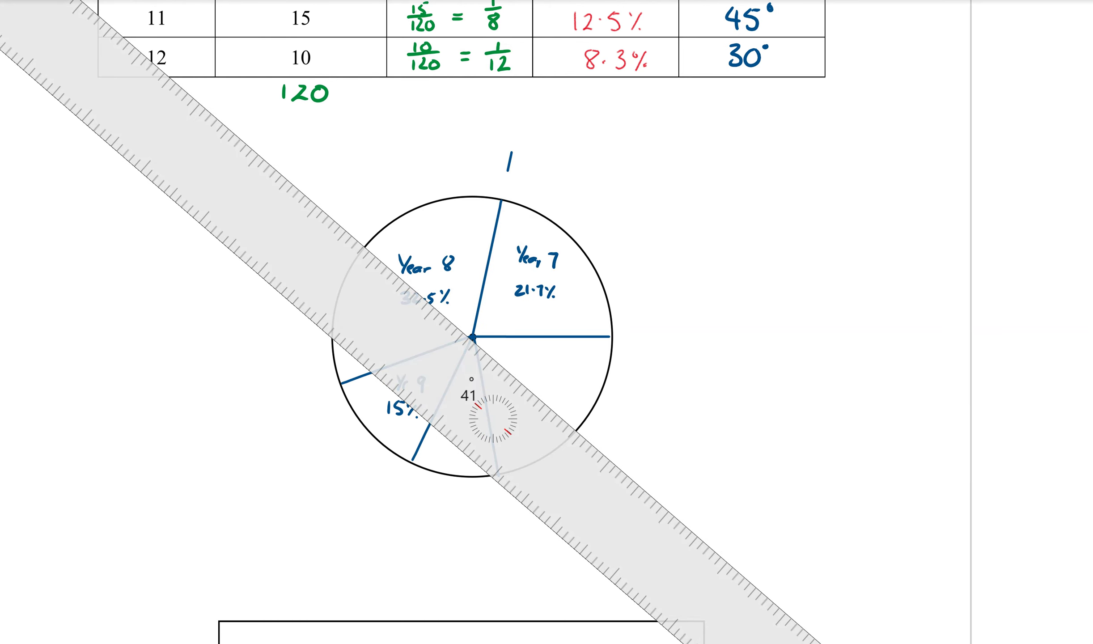
pyautogui.moveTo(473, 338); pyautogui.dragTo(573, 427)
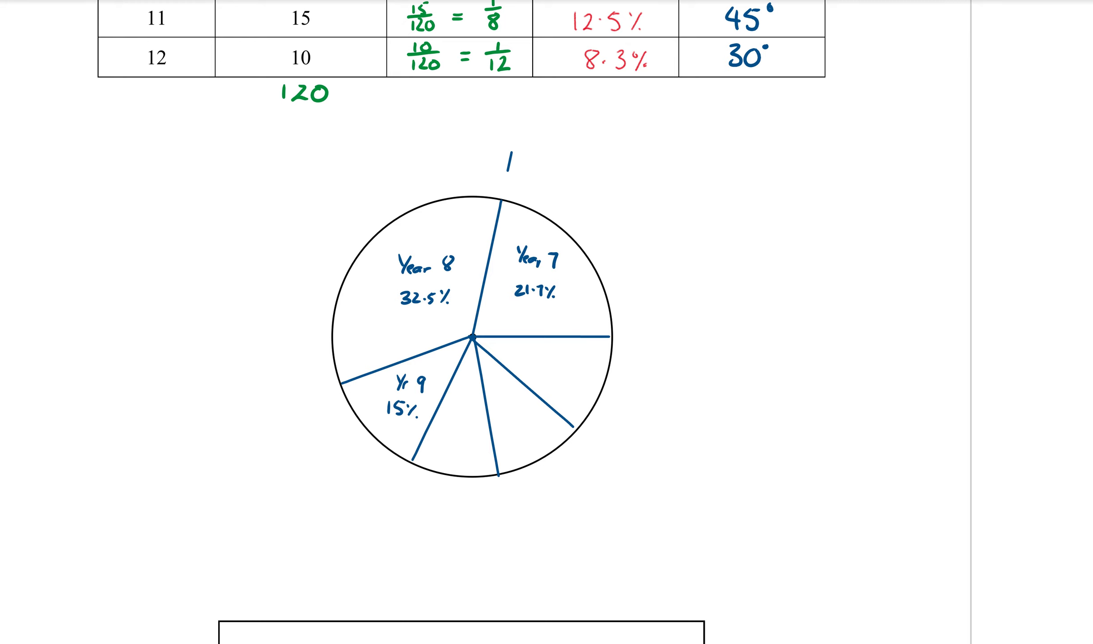
# Handwrite Yr 10 in the new sector below the centre.
pyautogui.moveTo(464, 398); pyautogui.dragTo(459, 402)
pyautogui.moveTo(457, 403); pyautogui.dragTo(470, 415)
pyautogui.moveTo(477, 407); pyautogui.dragTo(476, 409)
# Replace the stray 3 under the Yr 10 sector with the label 10%.
pyautogui.scroll(2, 462, 322)
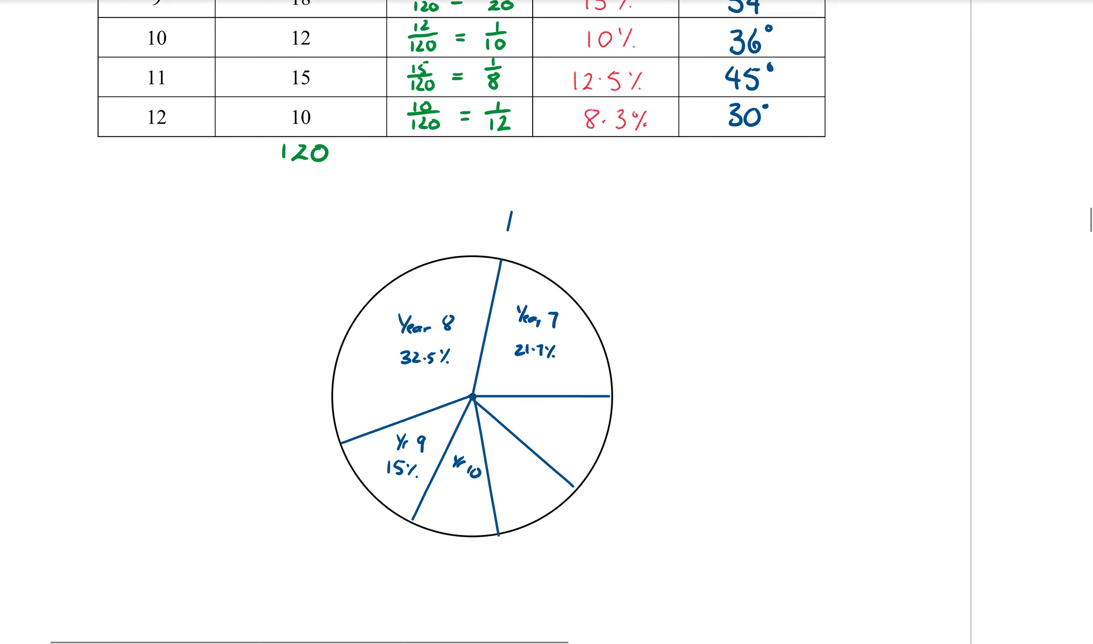
pyautogui.moveTo(448, 484); pyautogui.dragTo(443, 494)
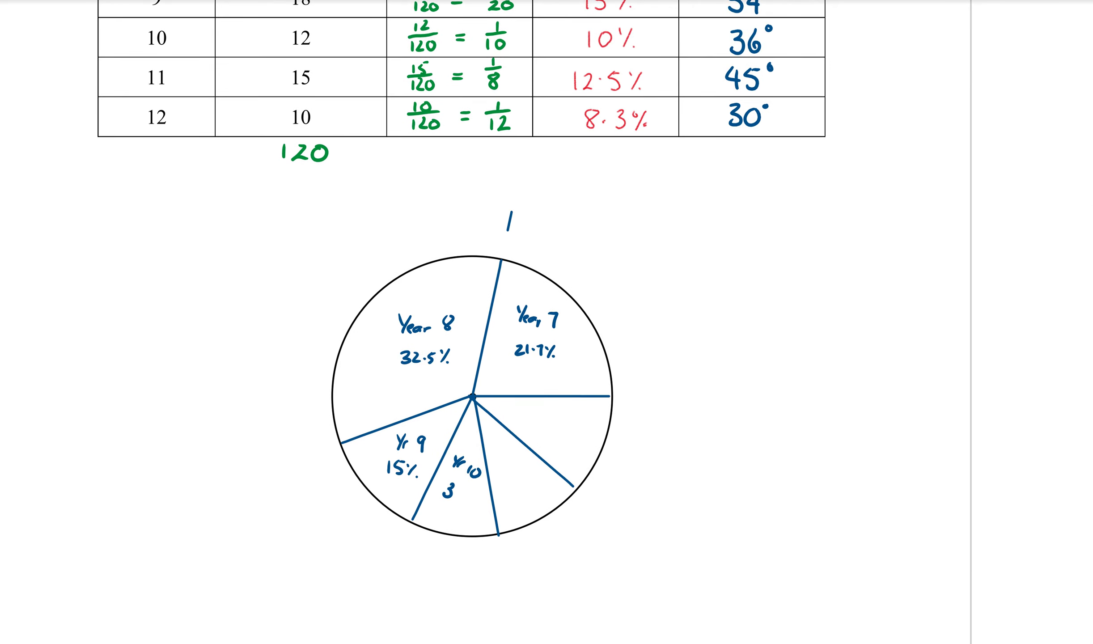
pyautogui.hotkey('ctrl', 'z')
pyautogui.moveTo(451, 486)
pyautogui.mouseDown()
pyautogui.moveTo(449, 499)
pyautogui.moveTo(461, 490)
pyautogui.moveTo(469, 502)
pyautogui.mouseUp()
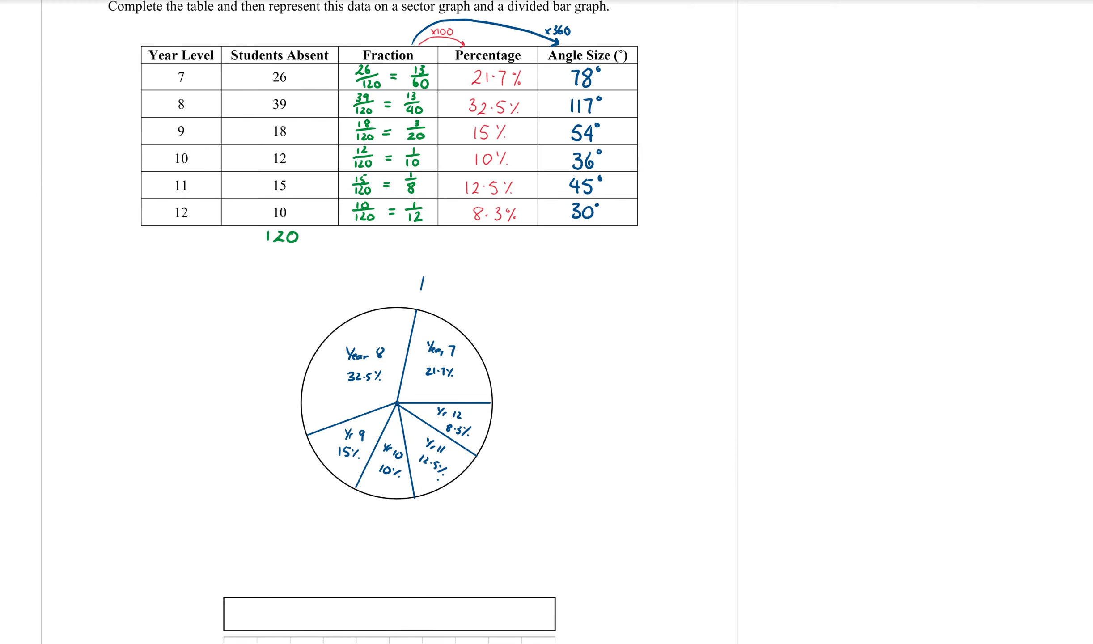
# Scroll down to check the finished pie chart, then back up to the absence table.
pyautogui.scroll(-3, 389, 322)
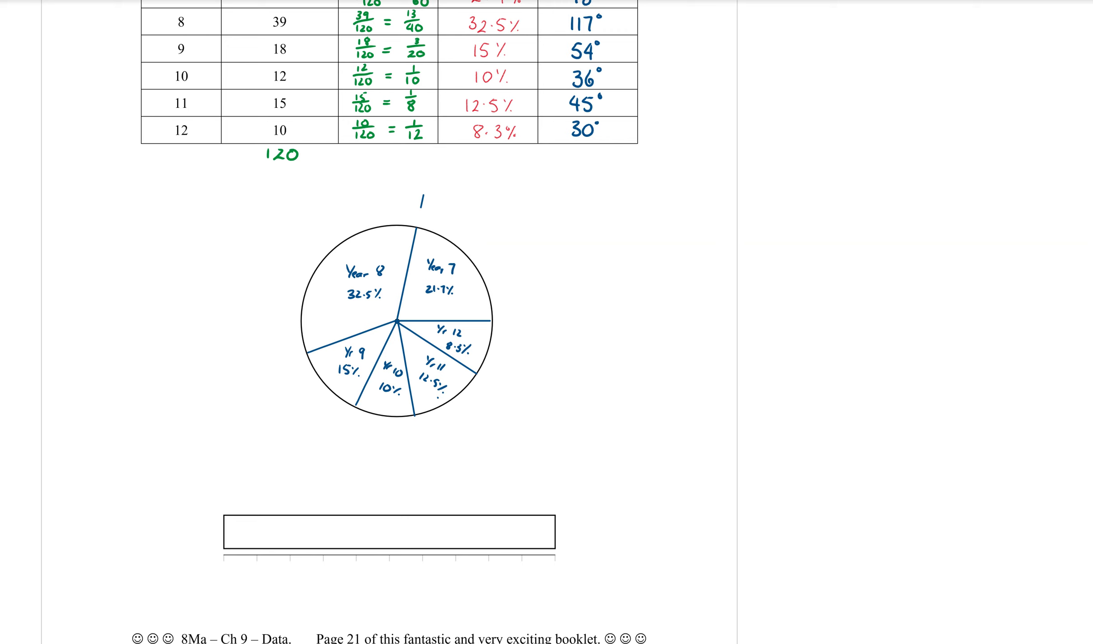
pyautogui.scroll(5, 389, 322)
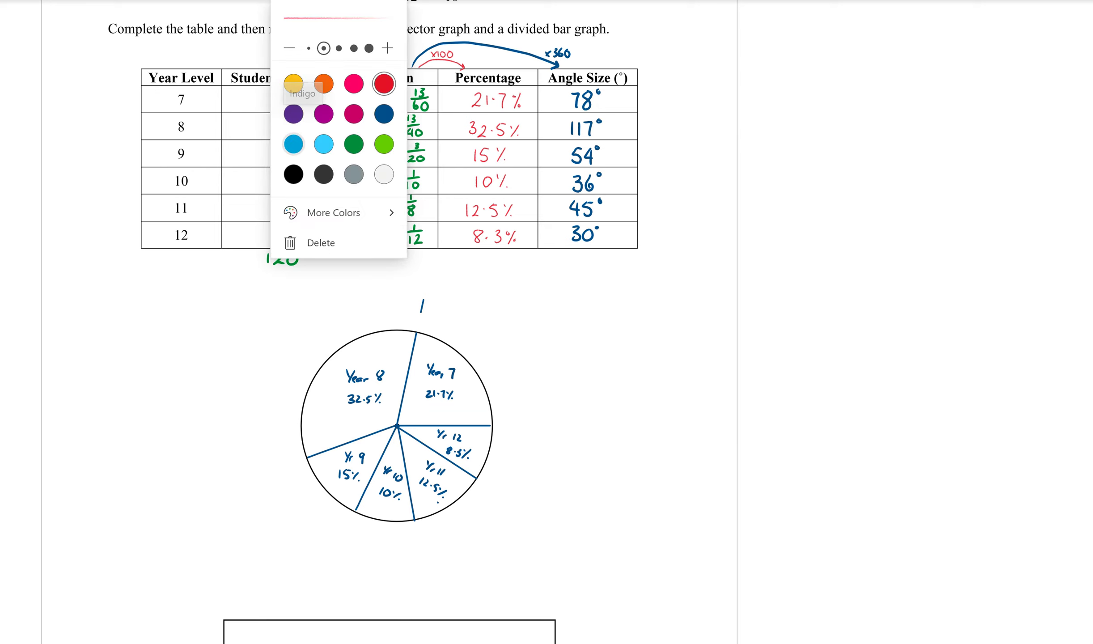
# Switch to purple ink and annotate '× length of bar' beside the Angle Size heading.
pyautogui.click(293, 114)
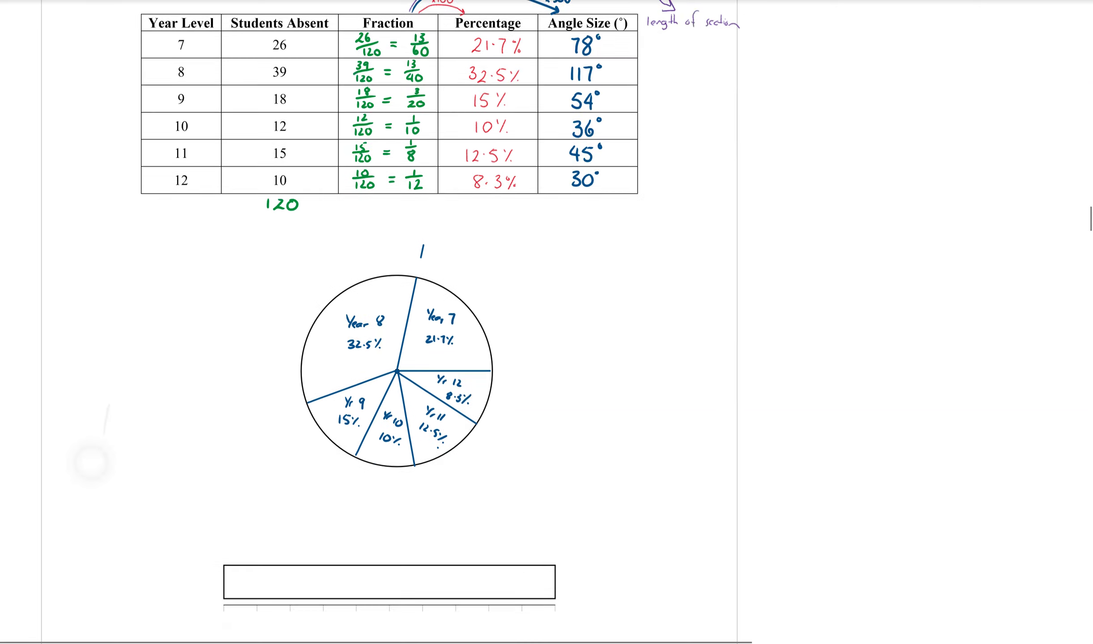
pyautogui.rightClick(390, 195)
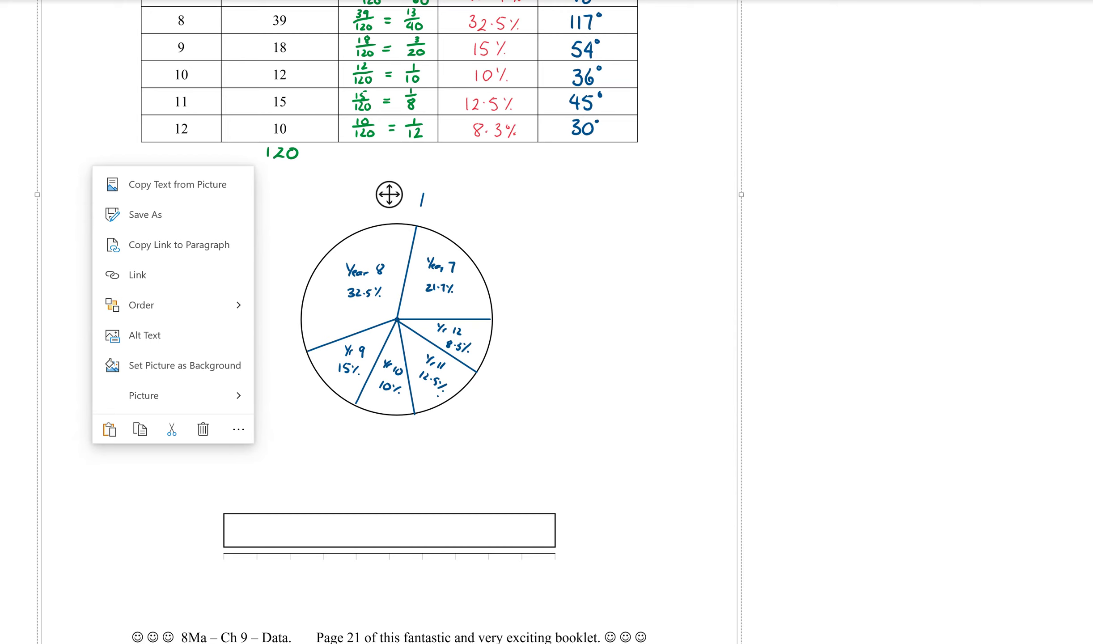
# Compute 13/60 × 10 on the calculator and convert 13/6 to the decimal 2.166666667.
pyautogui.press('Escape')
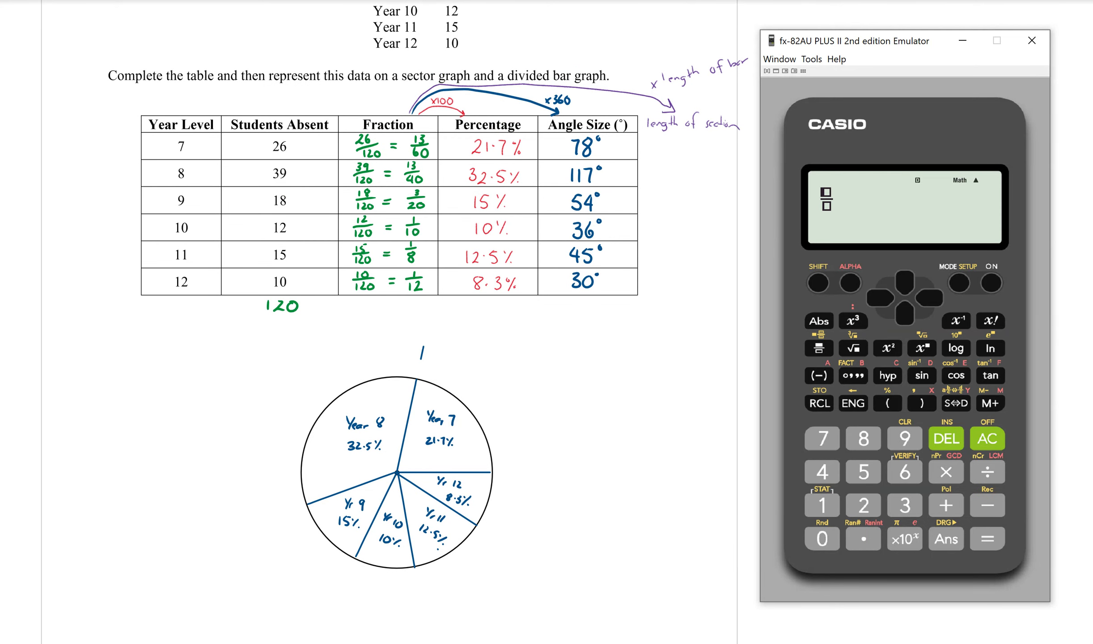
pyautogui.click(822, 505)
pyautogui.click(905, 505)
pyautogui.click(913, 322)
pyautogui.click(905, 472)
pyautogui.click(822, 538)
pyautogui.click(934, 301)
pyautogui.click(947, 471)
pyautogui.click(822, 505)
pyautogui.click(822, 539)
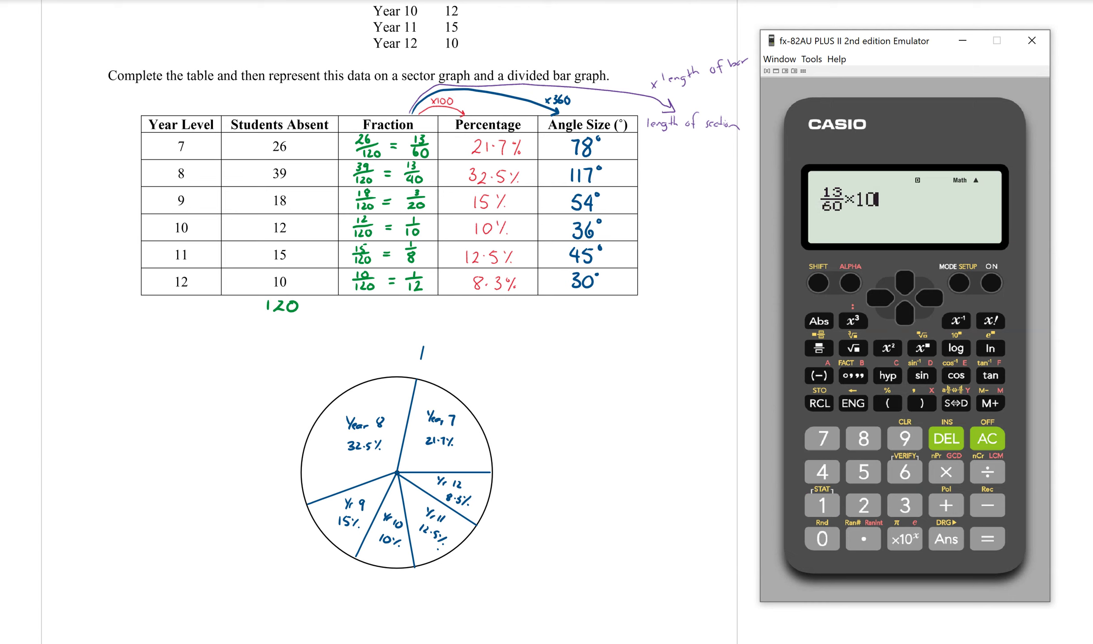
pyautogui.press('Return')
pyautogui.press('s')
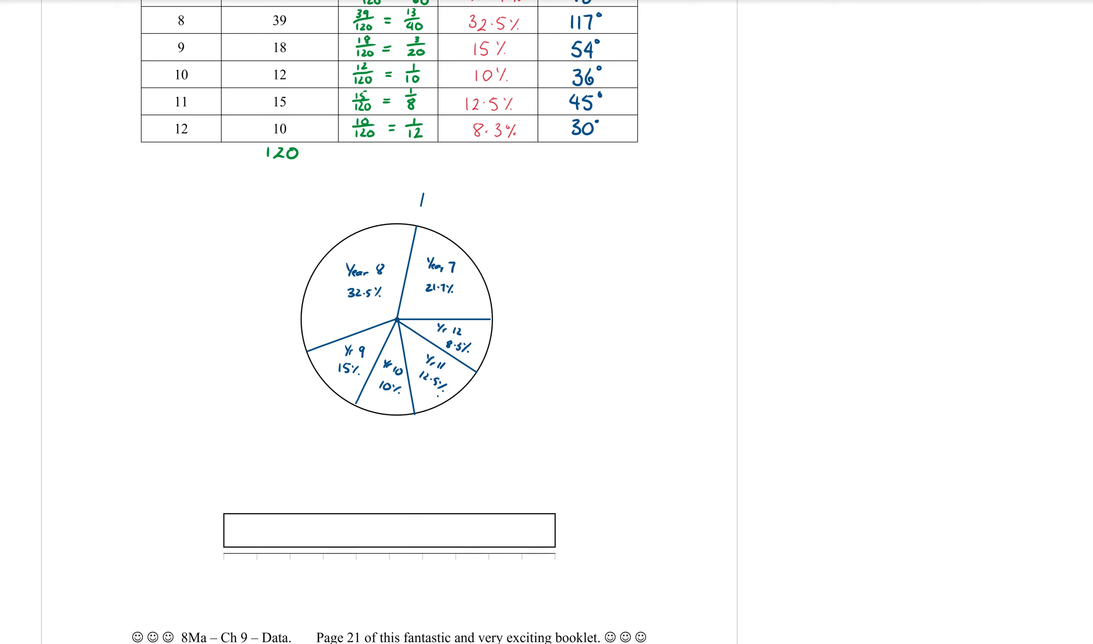
pyautogui.scroll(2, 389, 322)
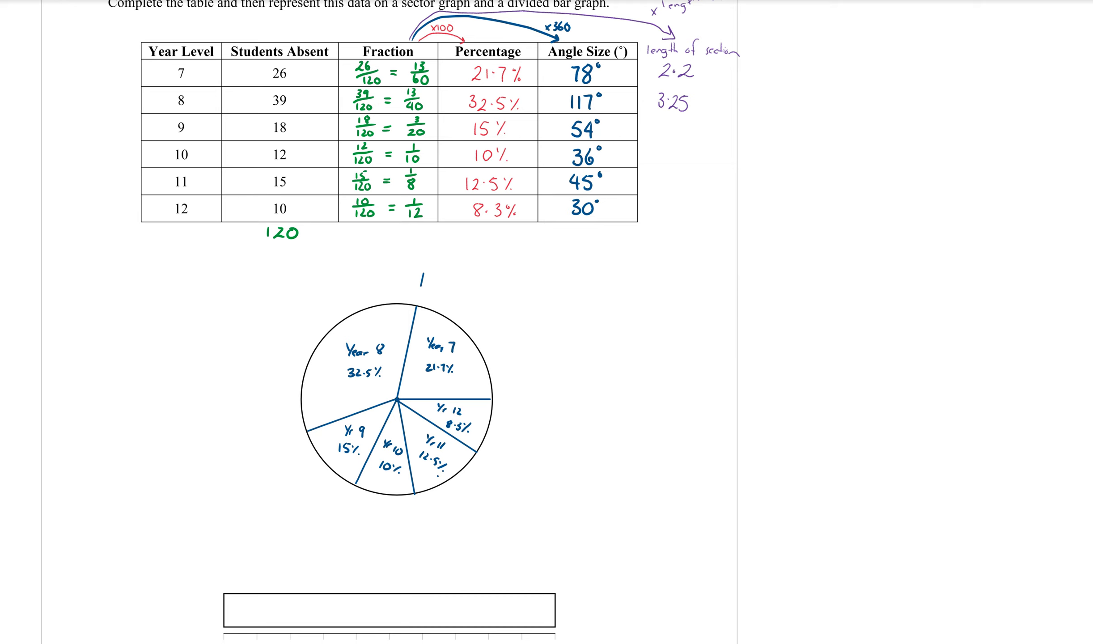
pyautogui.moveTo(671, 130); pyautogui.dragTo(670, 137)
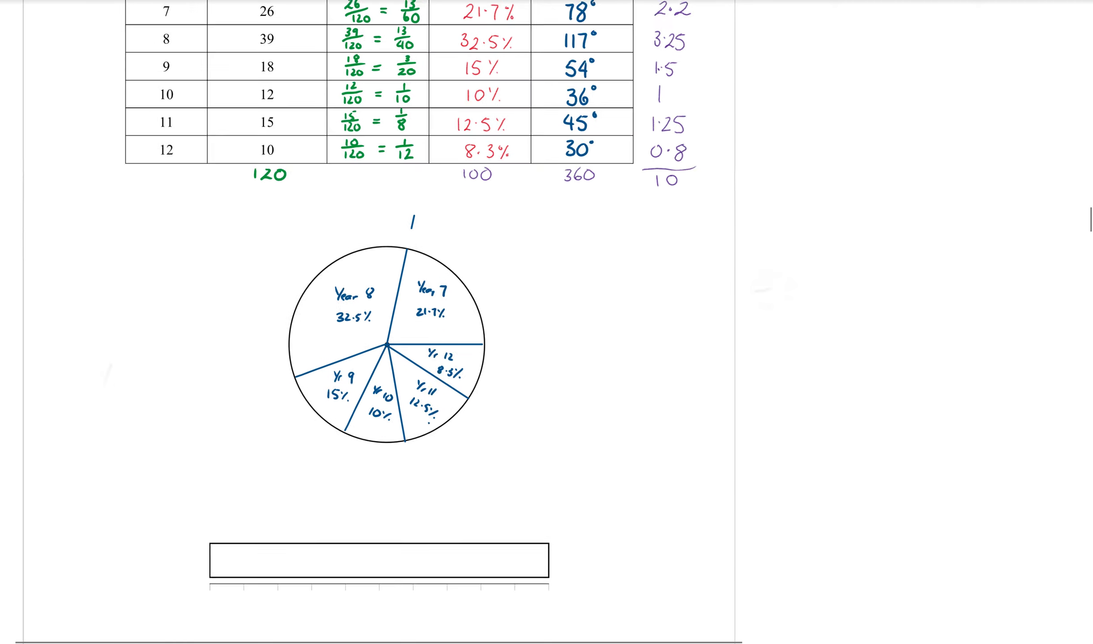
pyautogui.scroll(-3, 390, 322)
pyautogui.scroll(4, 389, 322)
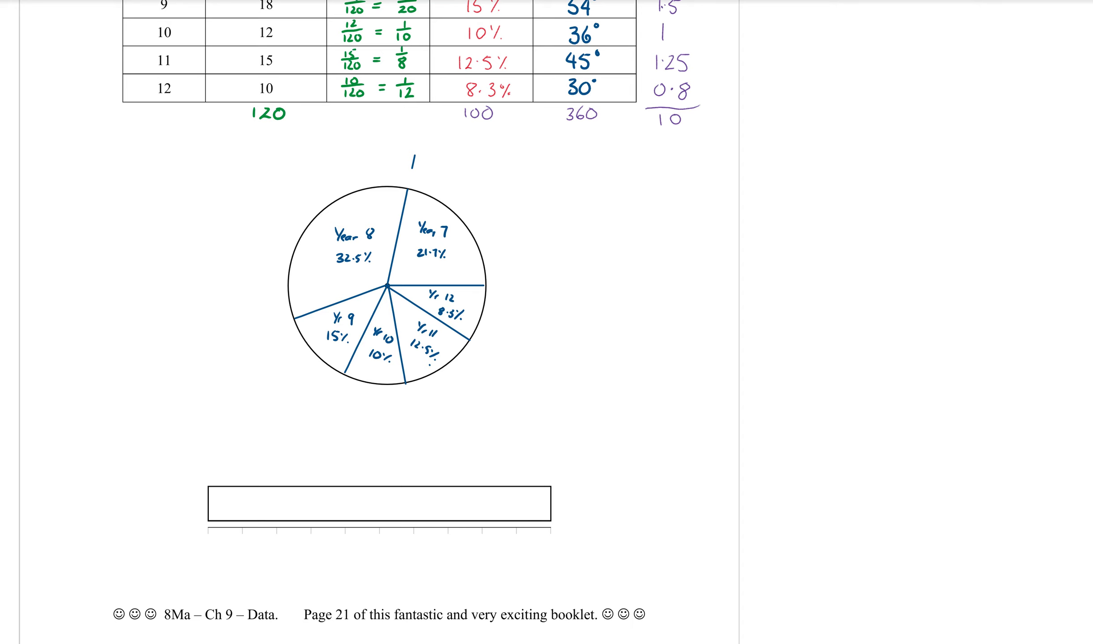
pyautogui.scroll(3, 385, 323)
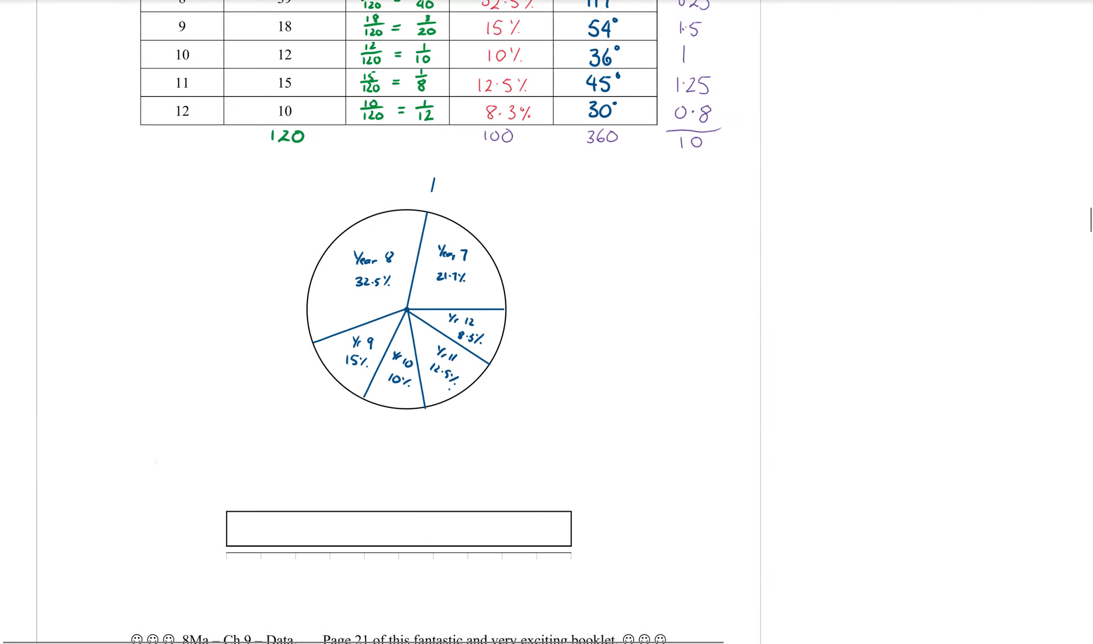
pyautogui.scroll(3, 403, 322)
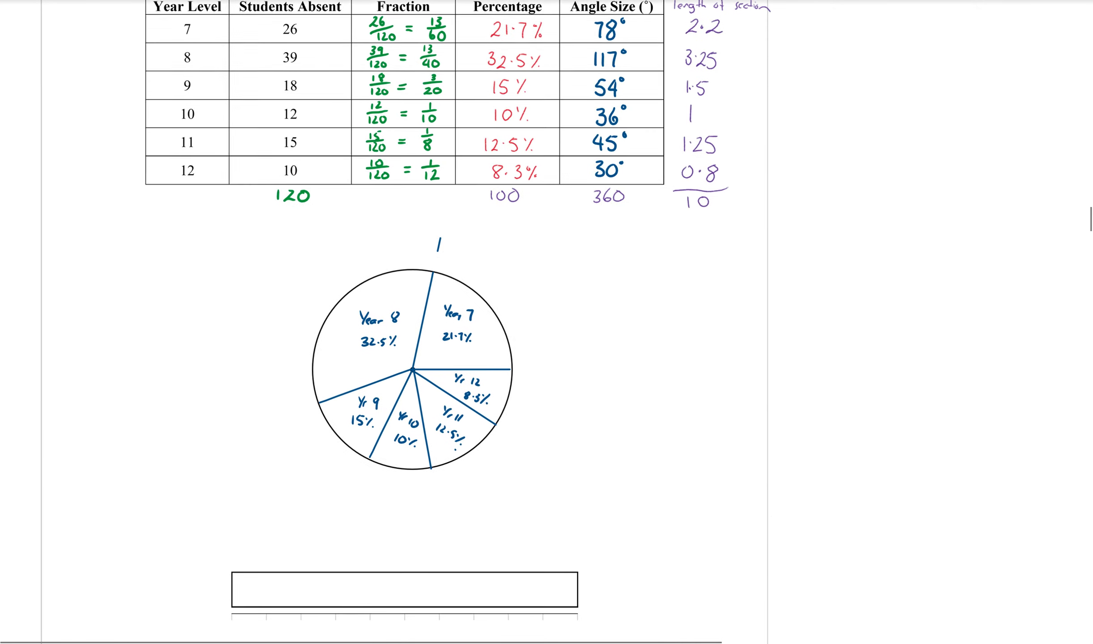
pyautogui.scroll(-5, 403, 322)
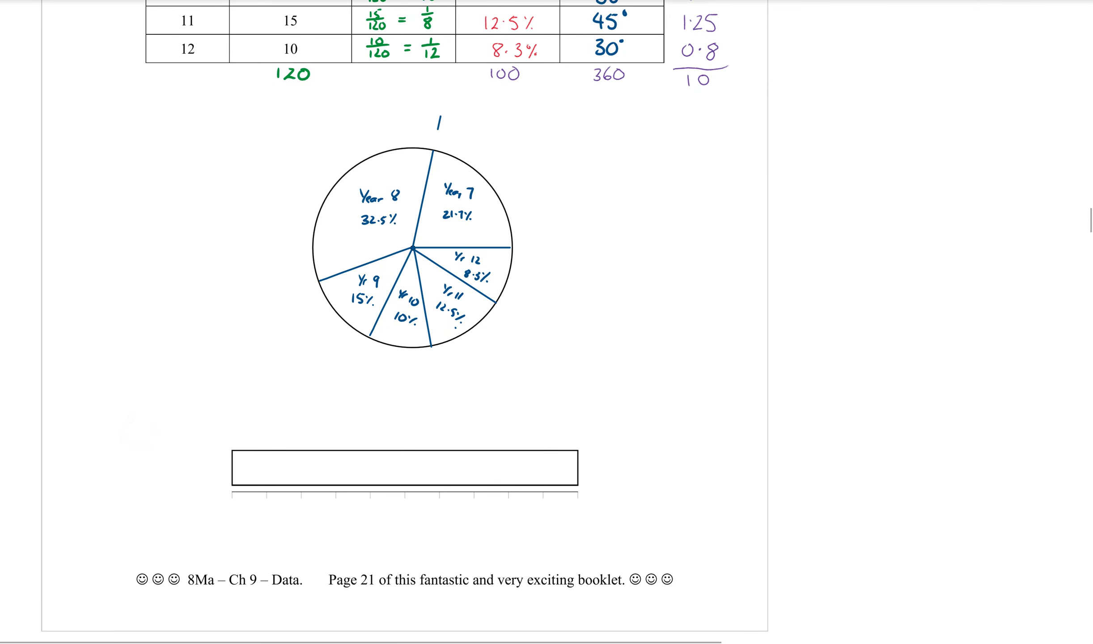
# Number the divided bar's scale ticks 0 to 10 in purple.
pyautogui.moveTo(235, 504)
pyautogui.mouseDown()
pyautogui.moveTo(233, 513)
pyautogui.moveTo(236, 503)
pyautogui.moveTo(367, 515)
pyautogui.moveTo(408, 502)
pyautogui.mouseUp()
pyautogui.moveTo(438, 501)
pyautogui.mouseDown()
pyautogui.moveTo(437, 512)
pyautogui.moveTo(510, 503)
pyautogui.mouseUp()
pyautogui.moveTo(544, 505); pyautogui.dragTo(543, 508)
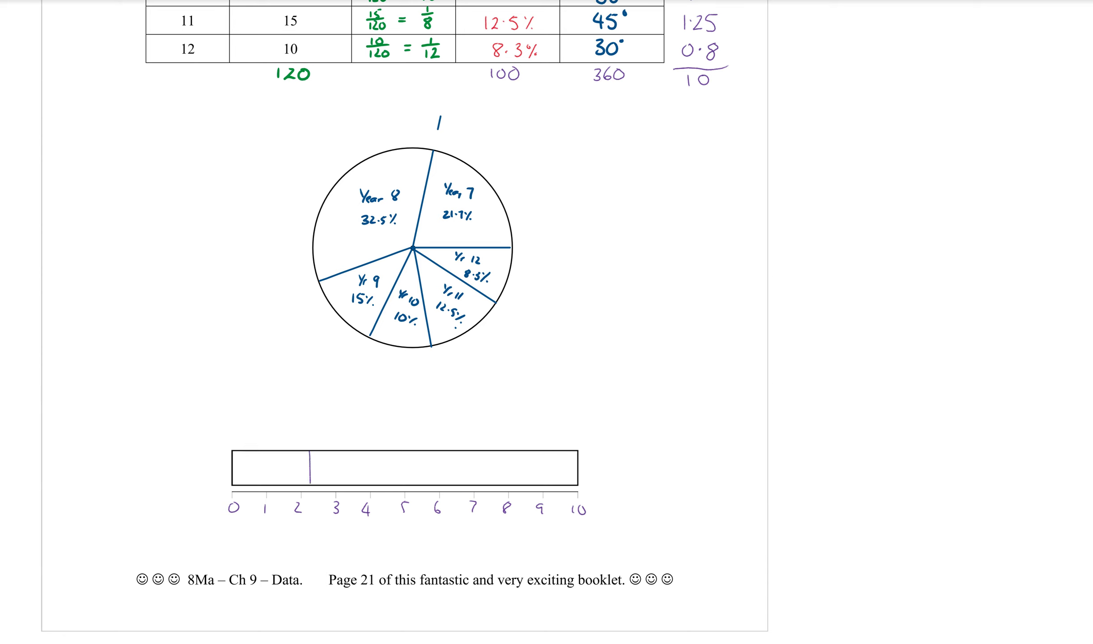
# Draw the divider at 2.2 and label the first bar section Yr 7.
pyautogui.moveTo(310, 455); pyautogui.dragTo(309, 483)
pyautogui.moveTo(270, 455)
pyautogui.mouseDown()
pyautogui.moveTo(263, 475)
pyautogui.moveTo(266, 467)
pyautogui.mouseUp()
pyautogui.moveTo(268, 470); pyautogui.dragTo(290, 474)
# Add 2.2 and 3.25 on the calculator for the running total 5.45.
pyautogui.scroll(5, 405, 323)
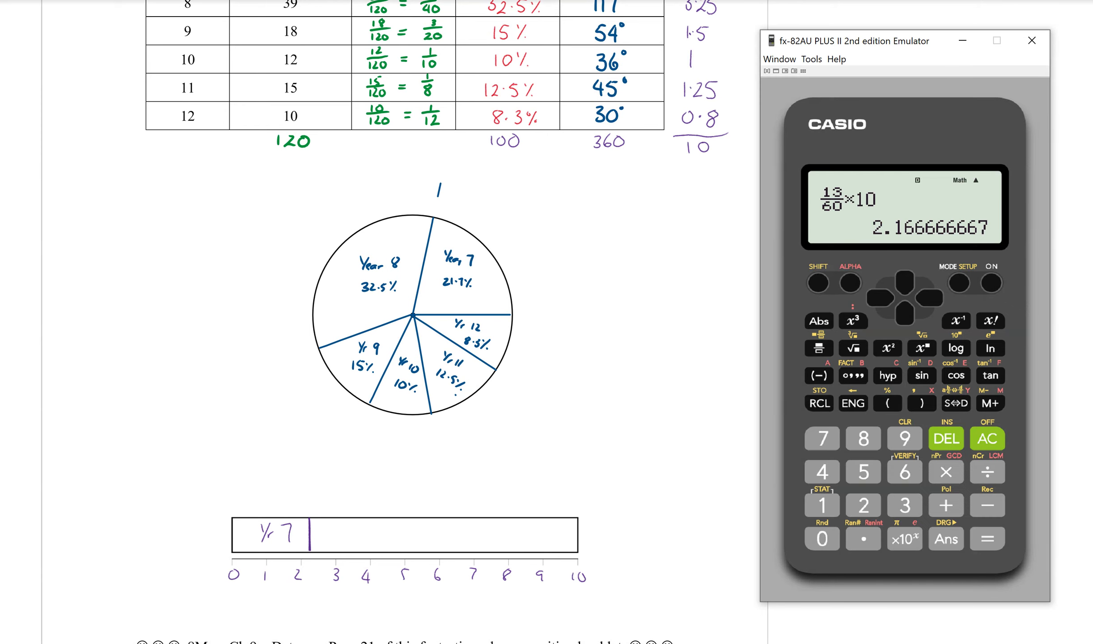
pyautogui.press('Escape')
pyautogui.click(863, 505)
pyautogui.click(864, 539)
pyautogui.click(864, 505)
pyautogui.click(946, 505)
pyautogui.click(905, 505)
pyautogui.click(863, 540)
pyautogui.click(863, 505)
pyautogui.click(855, 471)
pyautogui.click(987, 540)
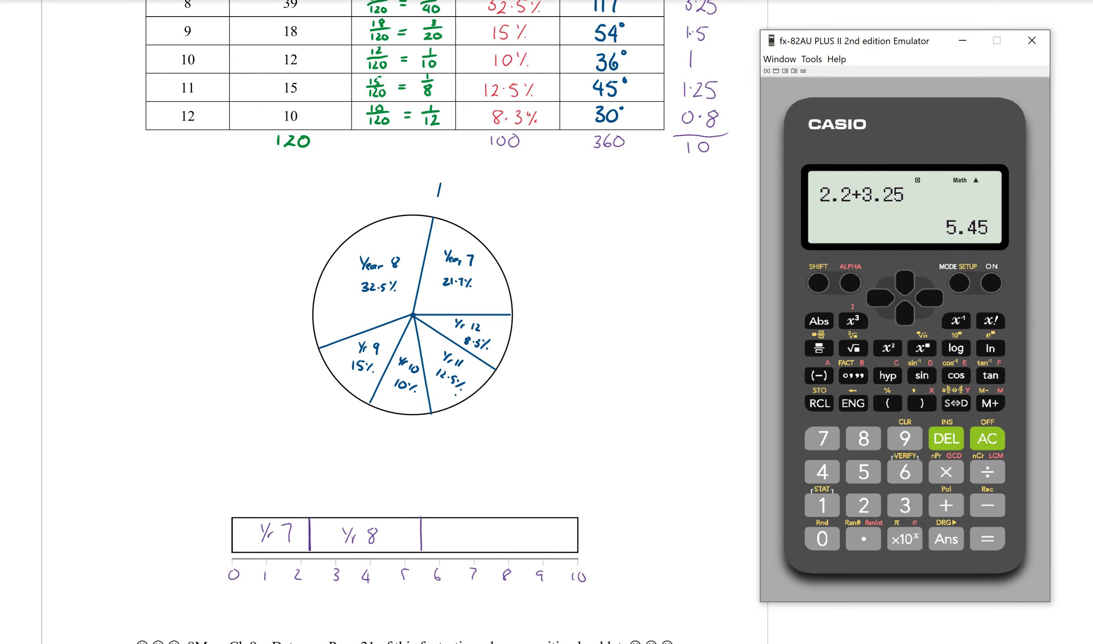
# Add 1.5 to the previous answer for the running total 6.95.
pyautogui.click(944, 507)
pyautogui.write('1.5')
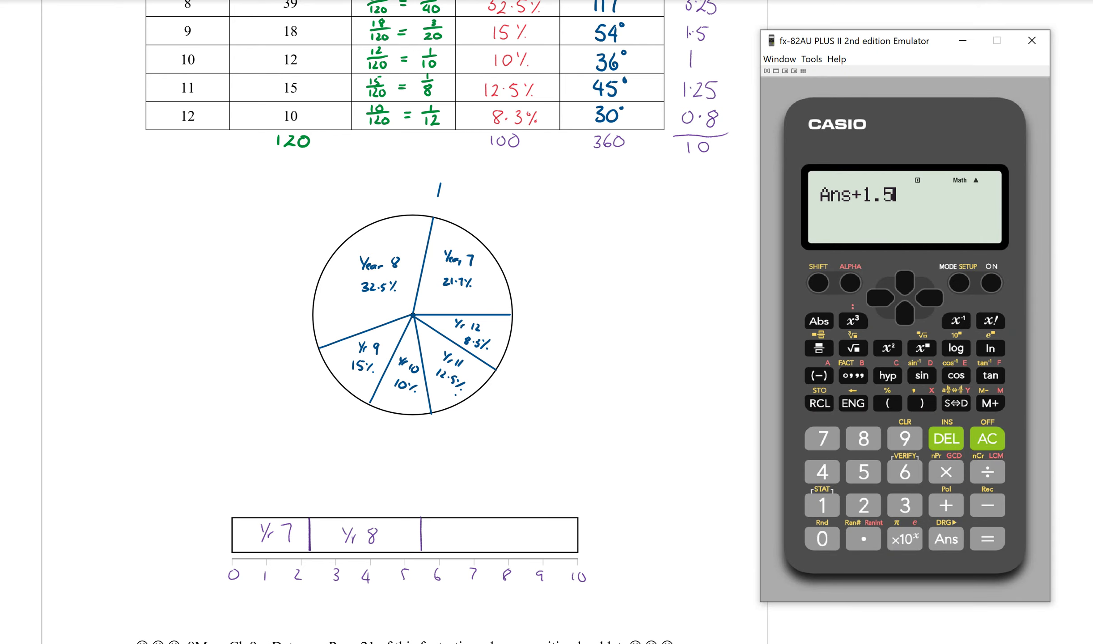
pyautogui.press('Return')
# Add 1 to the previous answer for the running total 7.95.
pyautogui.click(946, 505)
pyautogui.press('1')
pyautogui.press('Return')
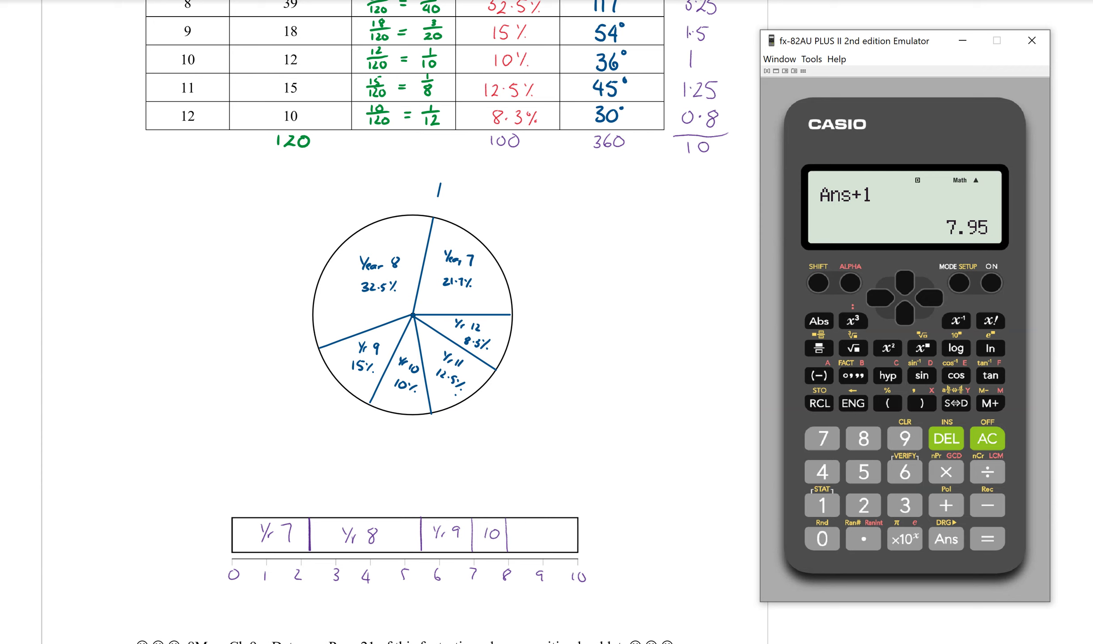
# Add 1.25 for the running total 9.2 and label that bar section 11.
pyautogui.press('Left')
pyautogui.write('.25')
pyautogui.press('Return')
pyautogui.hotkey('alt', 'Tab')
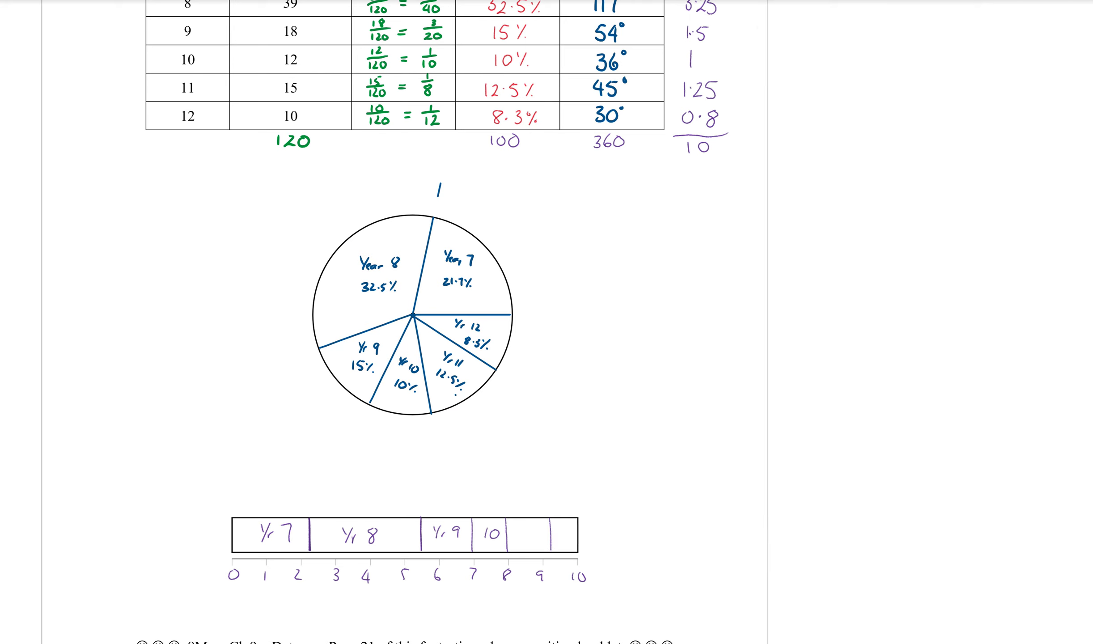
pyautogui.moveTo(530, 527); pyautogui.dragTo(532, 541)
# Add 0.8 for the final total 10 and label the last bar section 12.
pyautogui.hotkey('alt', 'Tab')
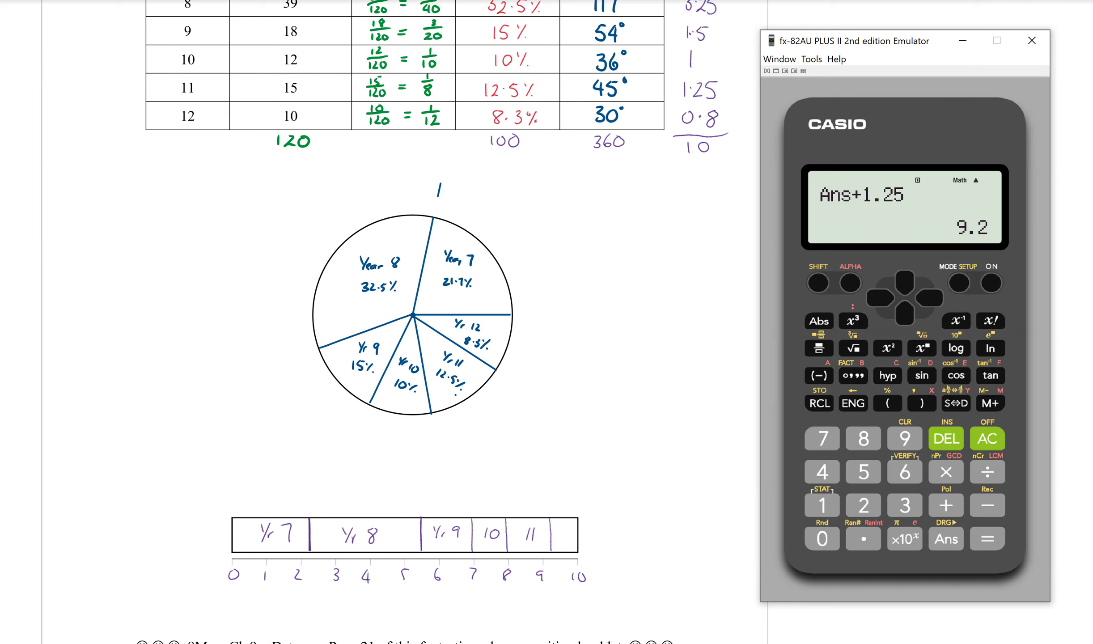
pyautogui.write('+.8')
pyautogui.press('Return')
pyautogui.hotkey('alt', 'Tab')
pyautogui.moveTo(564, 528); pyautogui.dragTo(562, 541)
pyautogui.moveTo(567, 530); pyautogui.dragTo(575, 542)
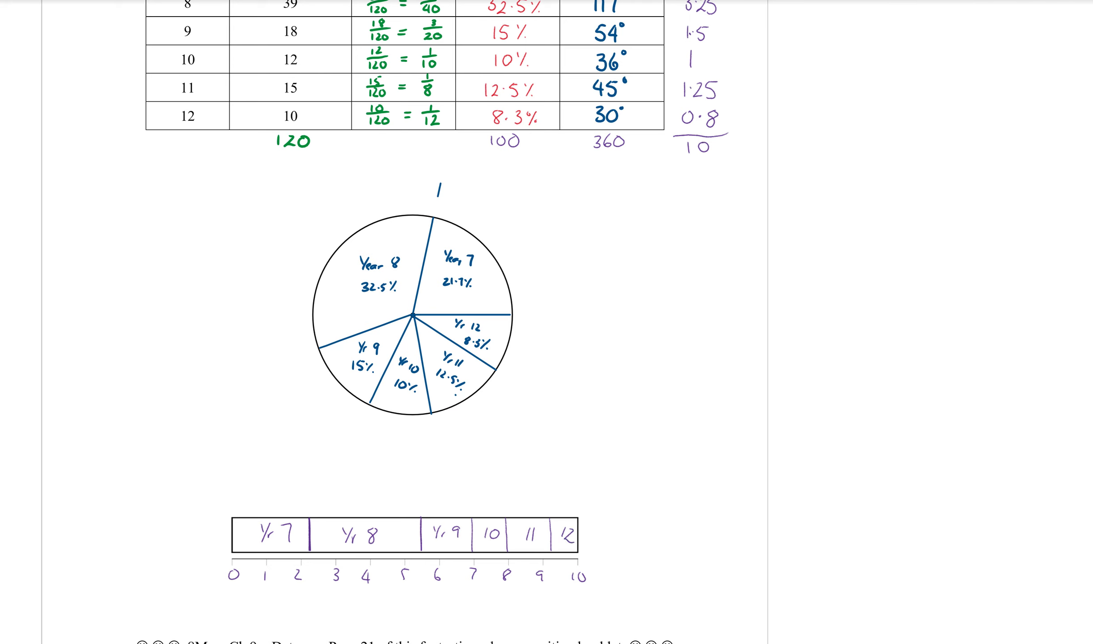